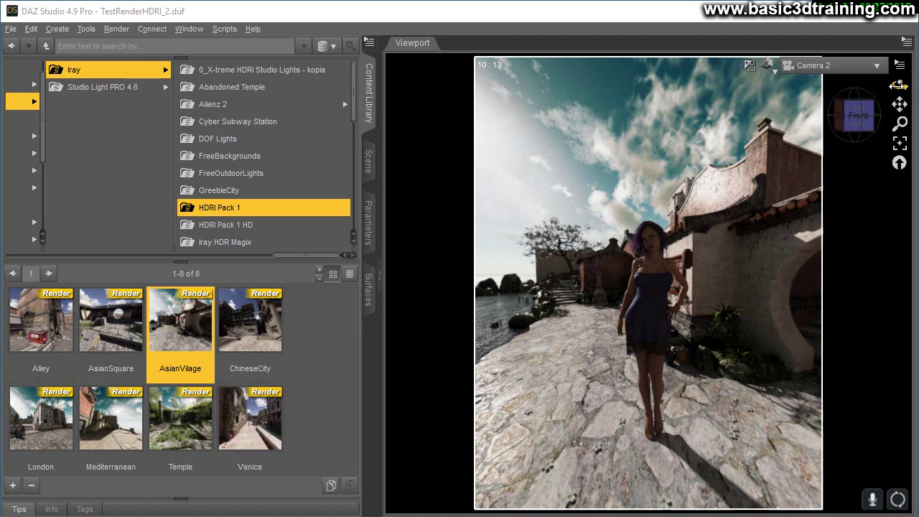
# Step: Reframe Camera 2 as a closer, slightly angled shot of the woman, showing her from head to hips
pyautogui.moveTo(899, 84)
pyautogui.mouseDown()
pyautogui.moveTo(907, 82)
pyautogui.moveTo(895, 86)
pyautogui.mouseUp()
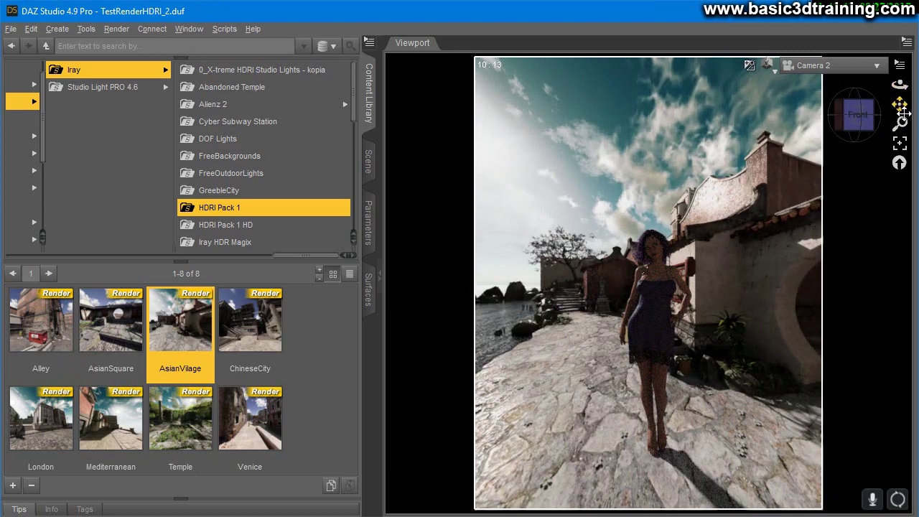
pyautogui.moveTo(900, 123); pyautogui.dragTo(899, 134)
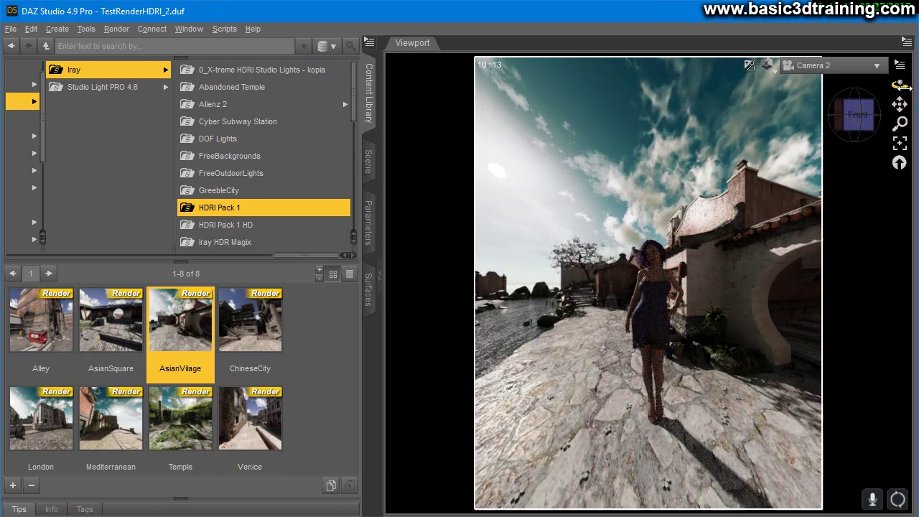
pyautogui.moveTo(900, 84); pyautogui.dragTo(906, 86)
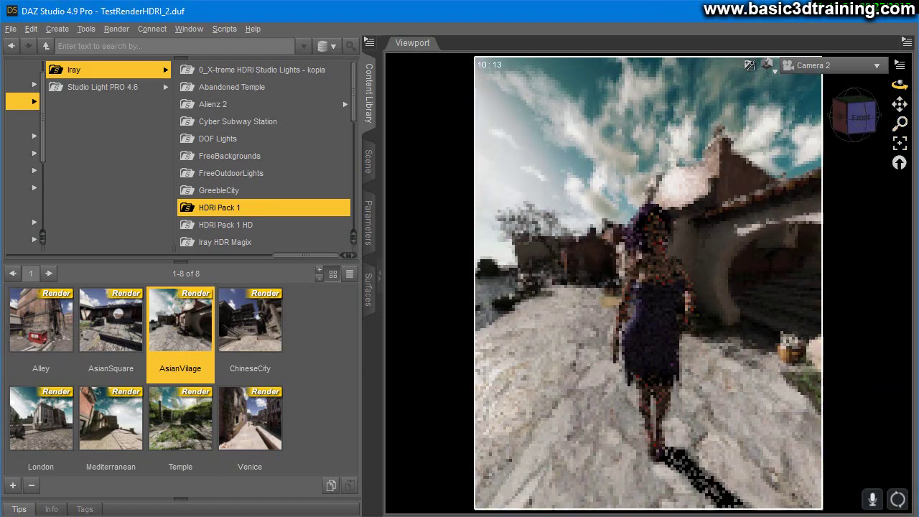
pyautogui.moveTo(900, 123); pyautogui.dragTo(903, 107)
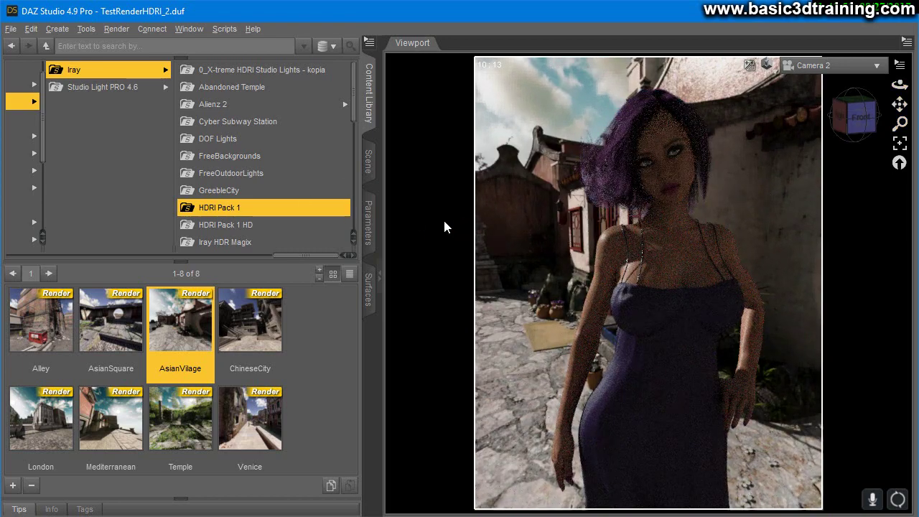
# Step: Turn on Depth of Field in the camera properties of Camera 2
pyautogui.click(366, 158)
pyautogui.click(74, 84)
pyautogui.click(368, 223)
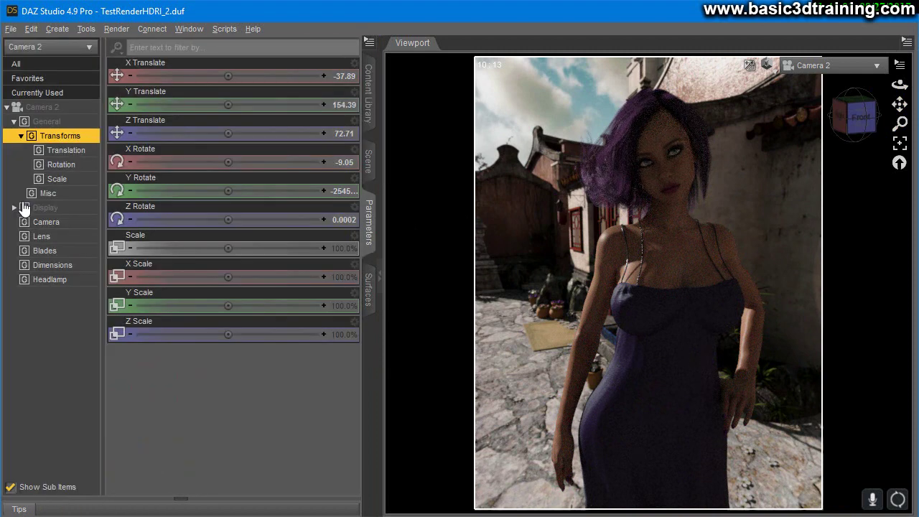
pyautogui.click(37, 224)
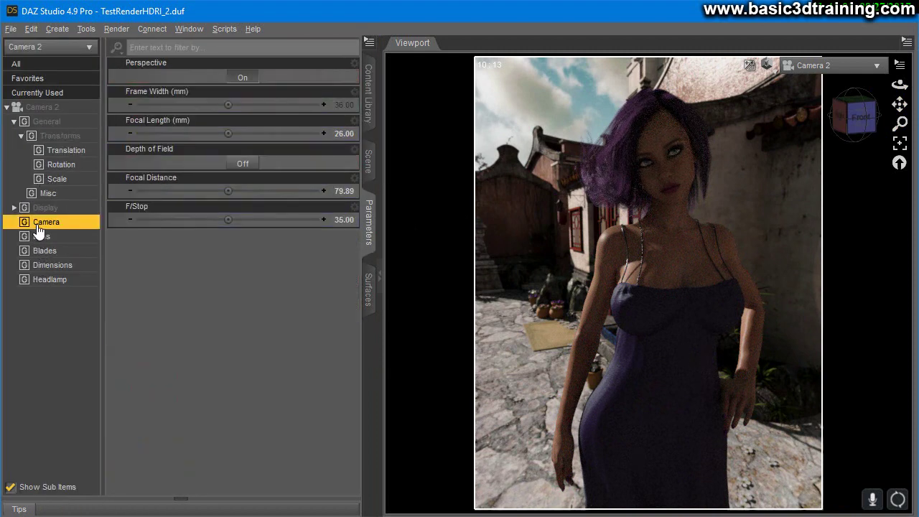
pyautogui.click(243, 164)
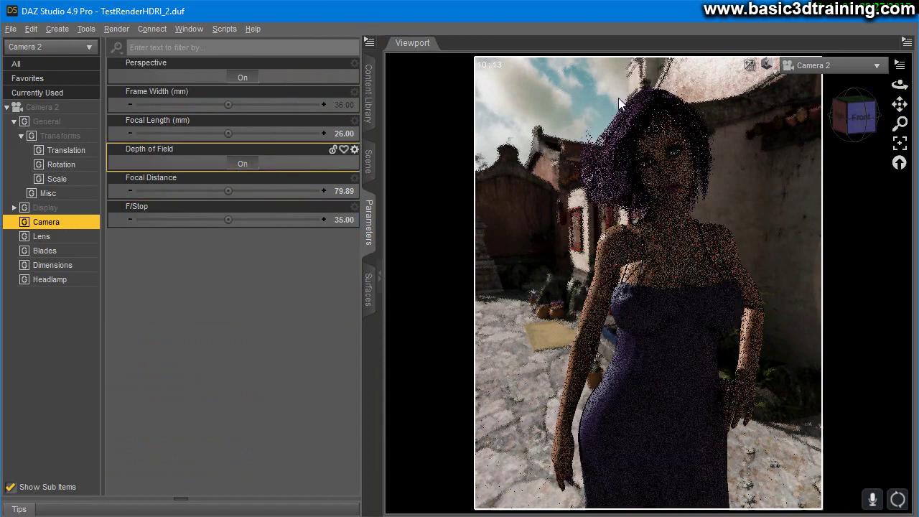
# Step: Show the scene from the top in wireframe and set Camera 2's Focal Distance to 85.29 so the focus zone encloses the figure
pyautogui.click(816, 66)
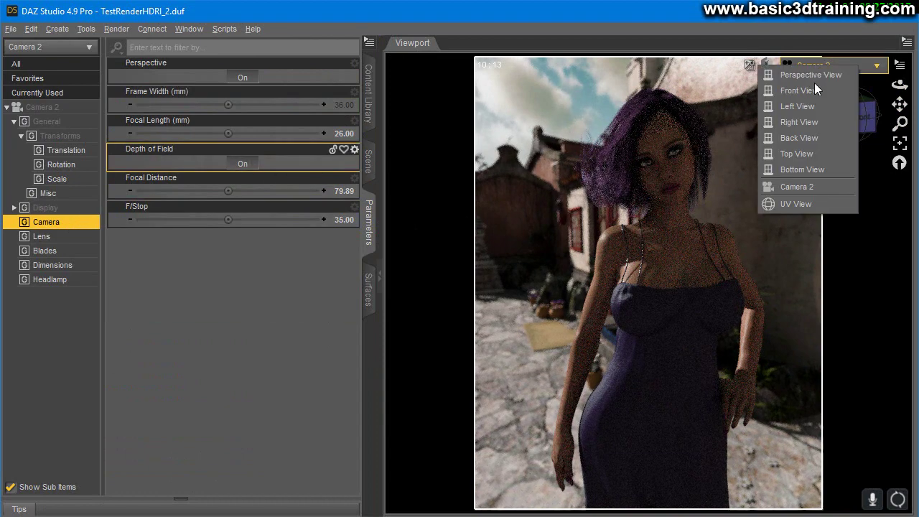
pyautogui.click(797, 153)
pyautogui.click(766, 65)
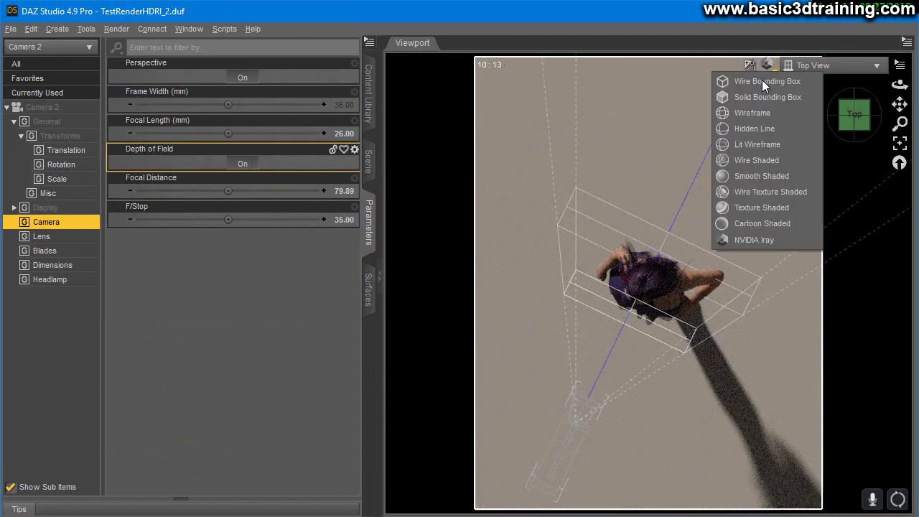
pyautogui.click(751, 114)
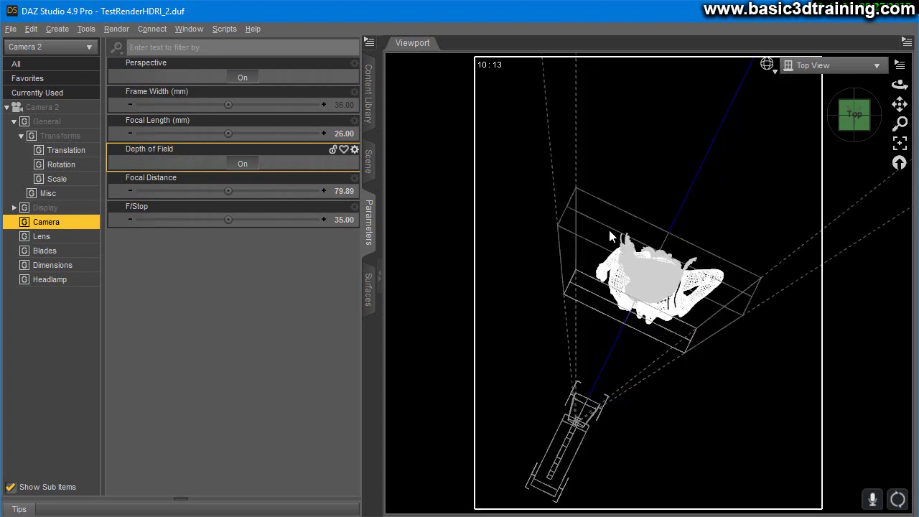
pyautogui.moveTo(229, 191); pyautogui.dragTo(249, 191)
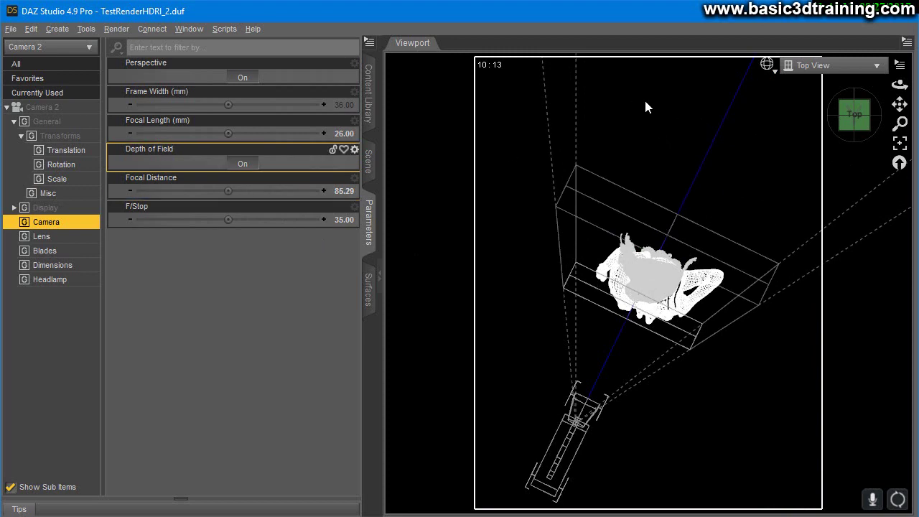
# Step: Return the viewport to the Camera 2 view with NVIDIA Iray shading
pyautogui.click(825, 65)
pyautogui.click(801, 187)
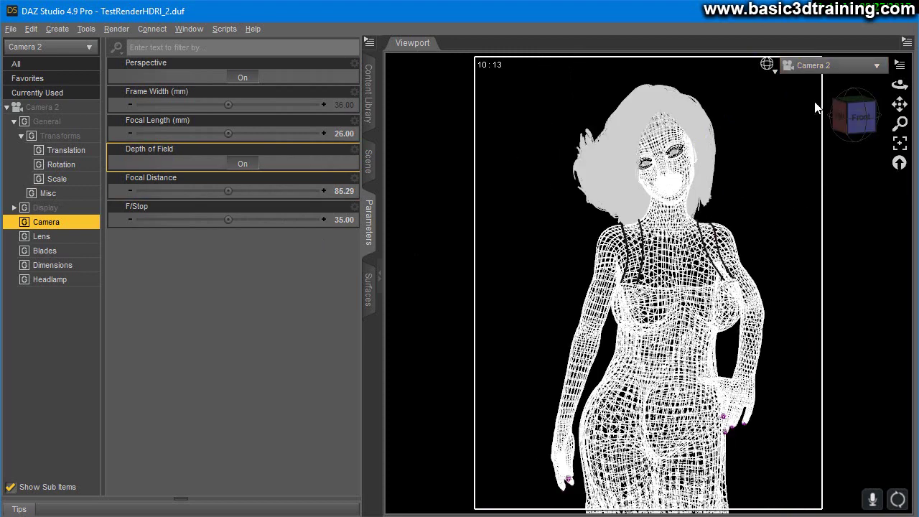
pyautogui.click(768, 66)
pyautogui.click(747, 243)
# Step: Set Camera 2's F/Stop to 15 to strengthen the background blur
pyautogui.click(344, 220)
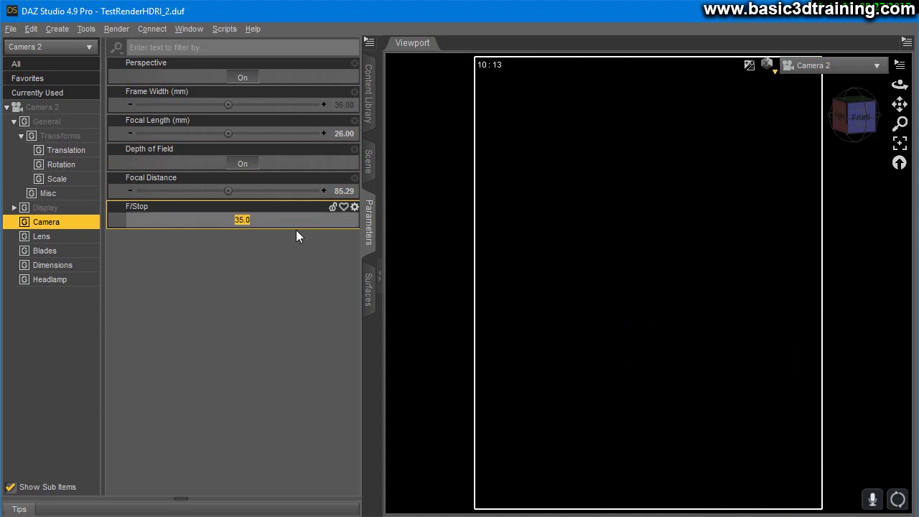
pyautogui.write('15')
pyautogui.press('Return')
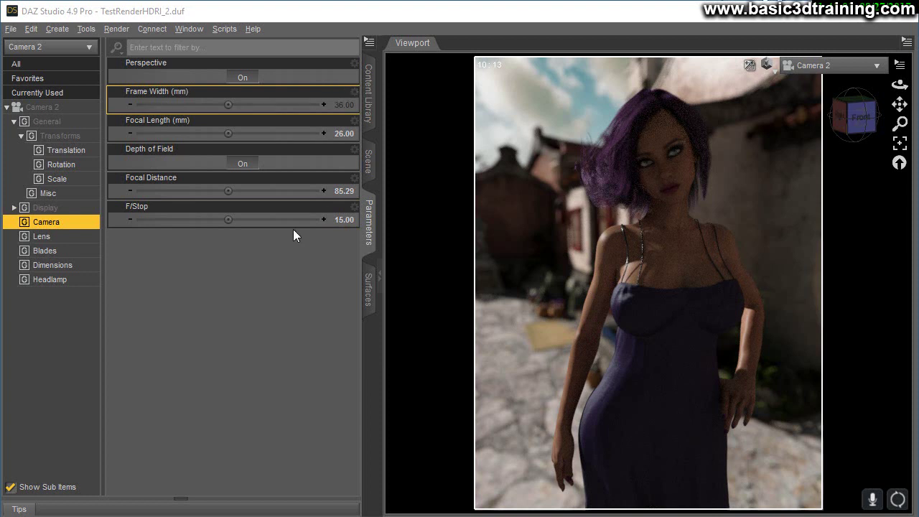
# Step: Open the render settings, enlarge them and place them clear of the viewport, and display the Tone Mapping properties
pyautogui.click(368, 161)
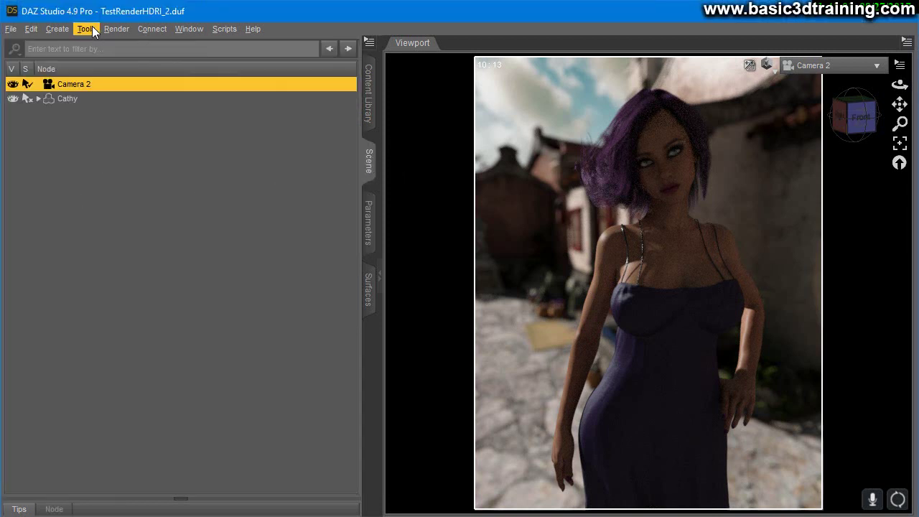
pyautogui.click(117, 30)
pyautogui.click(137, 65)
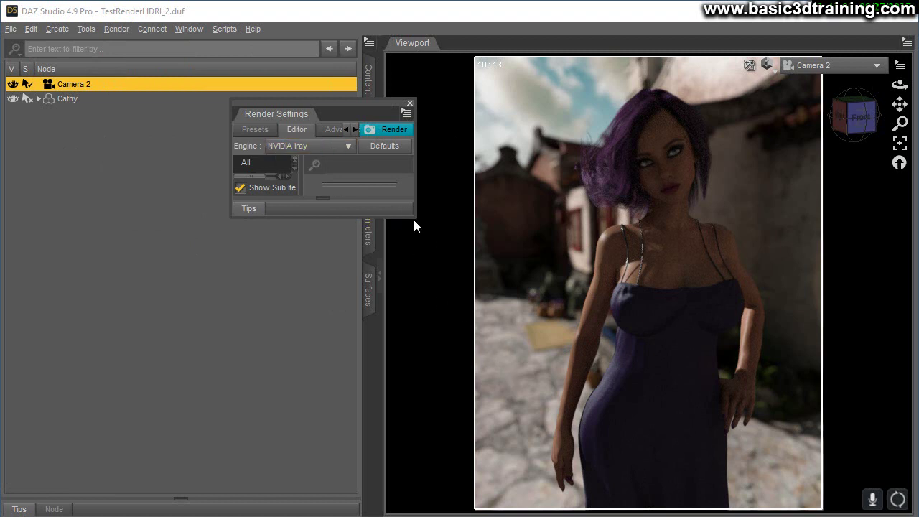
pyautogui.moveTo(413, 216); pyautogui.dragTo(530, 426)
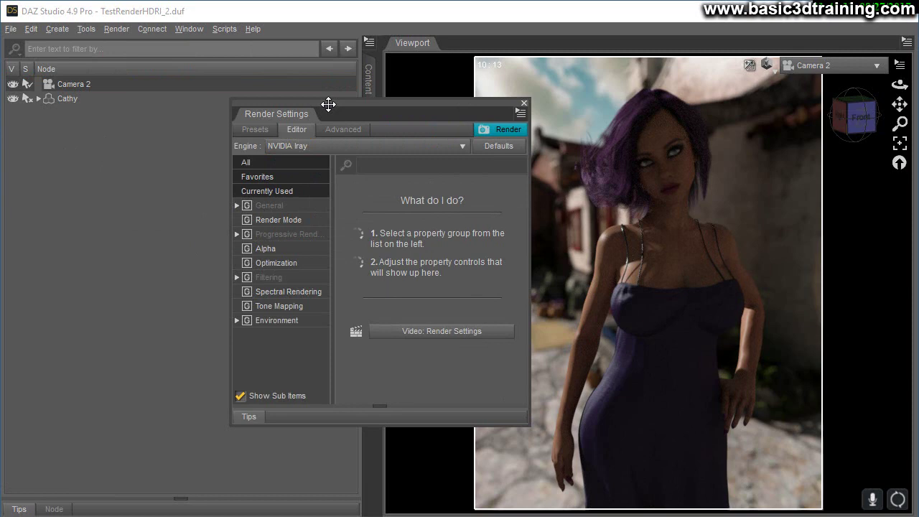
pyautogui.moveTo(331, 104); pyautogui.dragTo(114, 147)
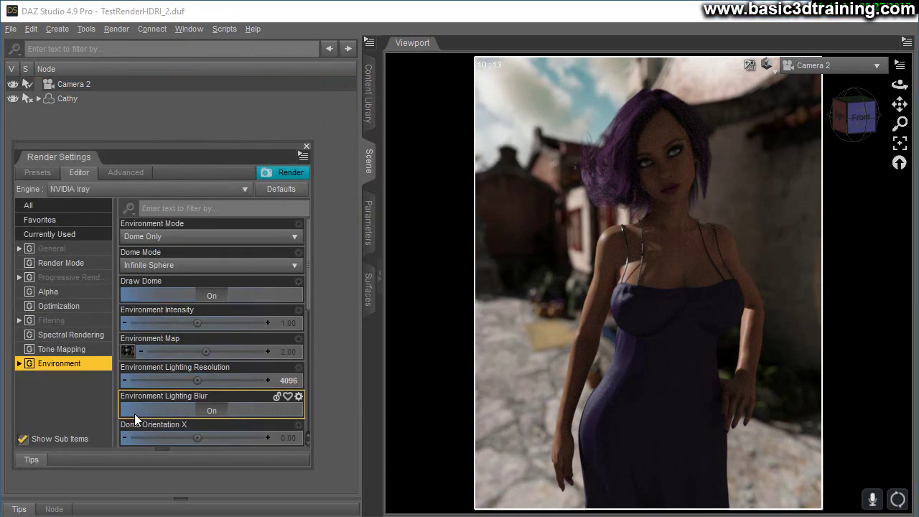
pyautogui.click(62, 351)
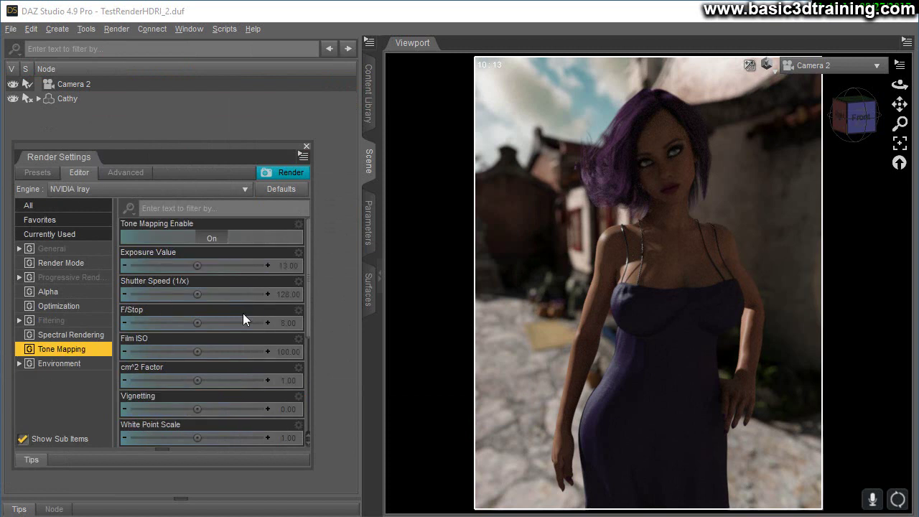
# Step: Set the tone mapping Film ISO to 200 to brighten the image
pyautogui.click(287, 352)
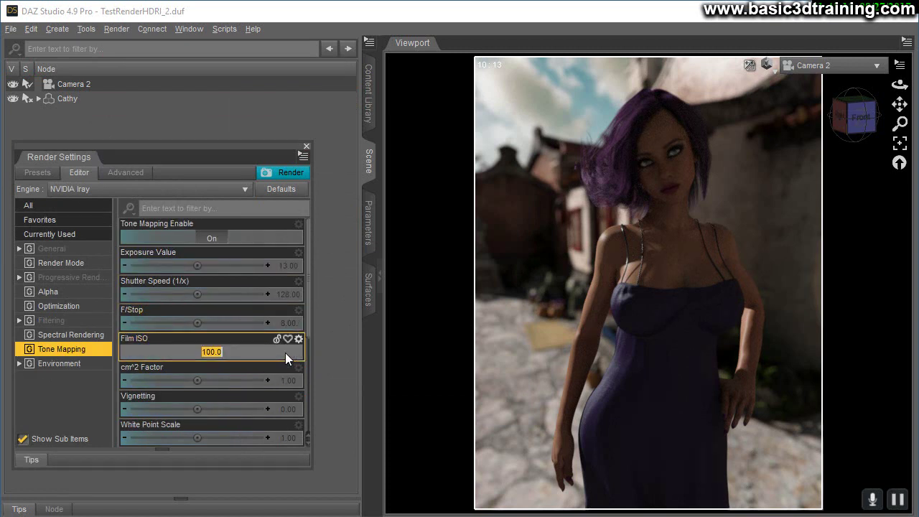
pyautogui.write('200')
pyautogui.press('Return')
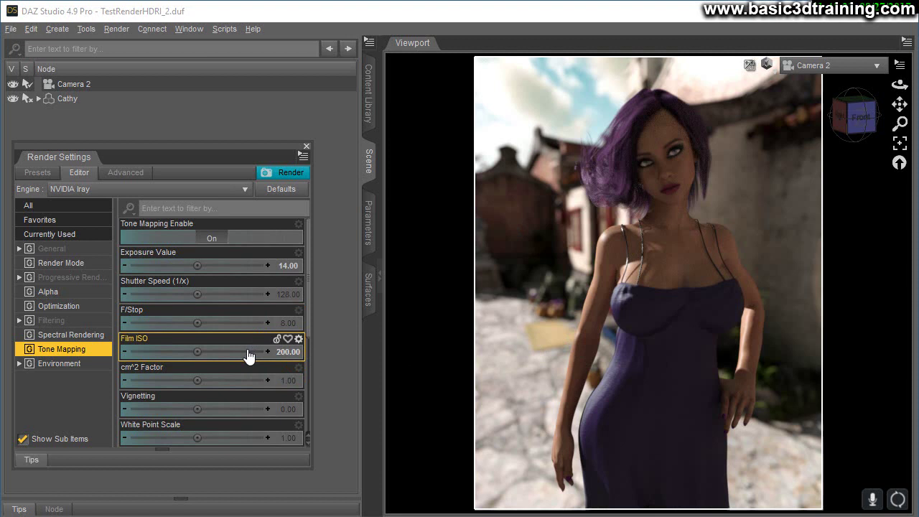
# Step: Try tone mapping Vignetting strengths of 10 and 3 on the image
pyautogui.scroll(-3, 244, 363)
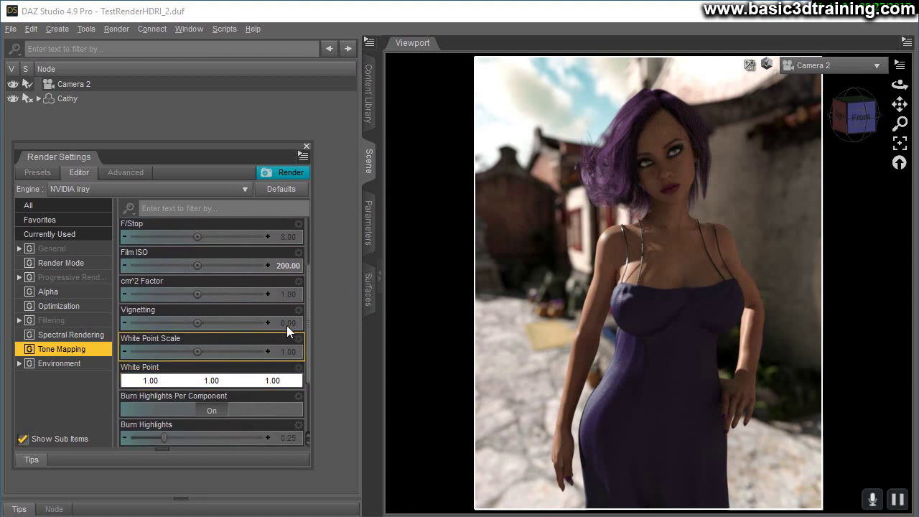
pyautogui.click(288, 326)
pyautogui.write('10')
pyautogui.press('Return')
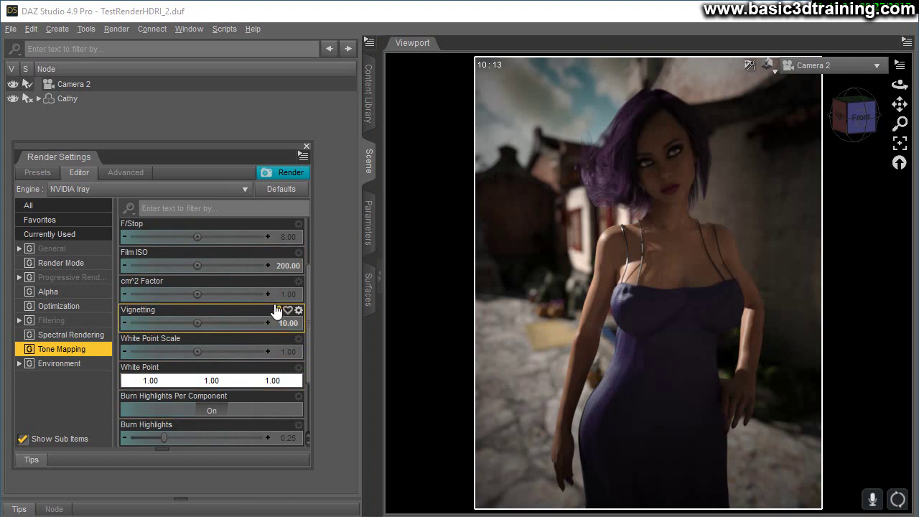
pyautogui.click(287, 323)
pyautogui.write('3')
pyautogui.press('Return')
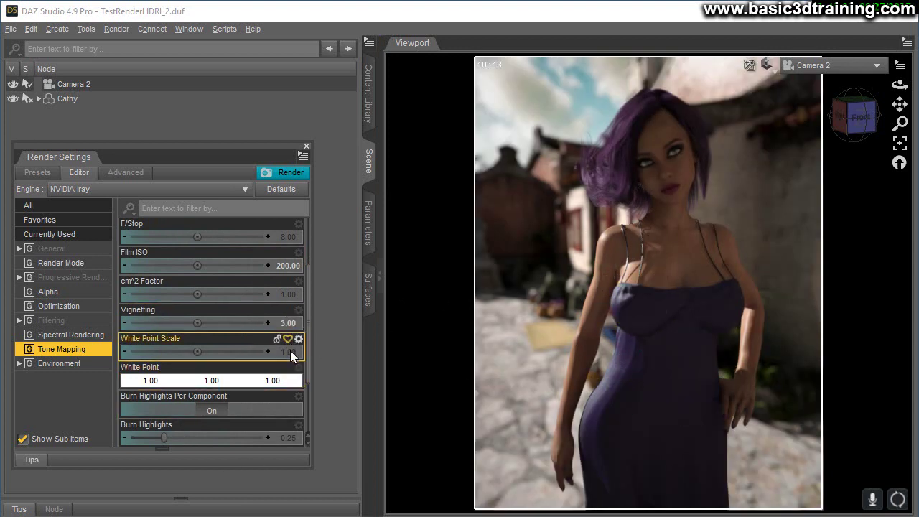
# Step: Reset the Vignetting strength to 0
pyautogui.click(283, 326)
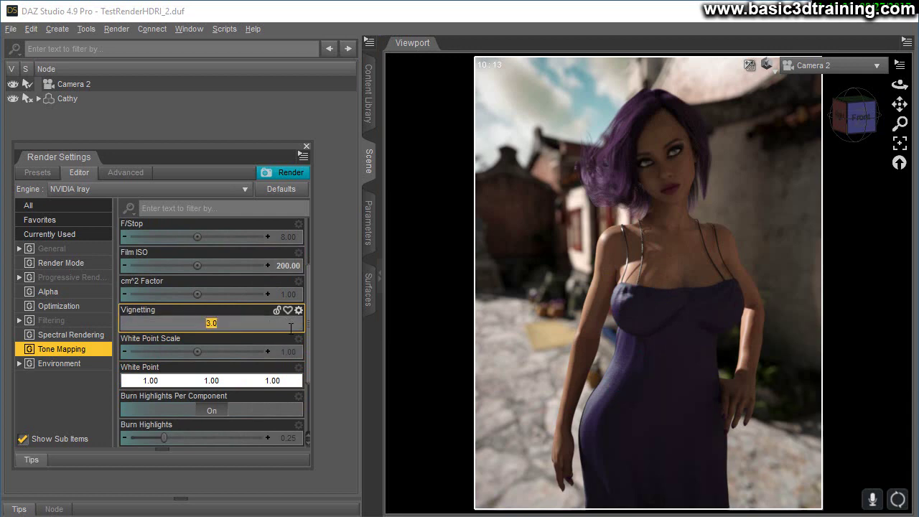
pyautogui.write('0.5')
pyautogui.press('Return')
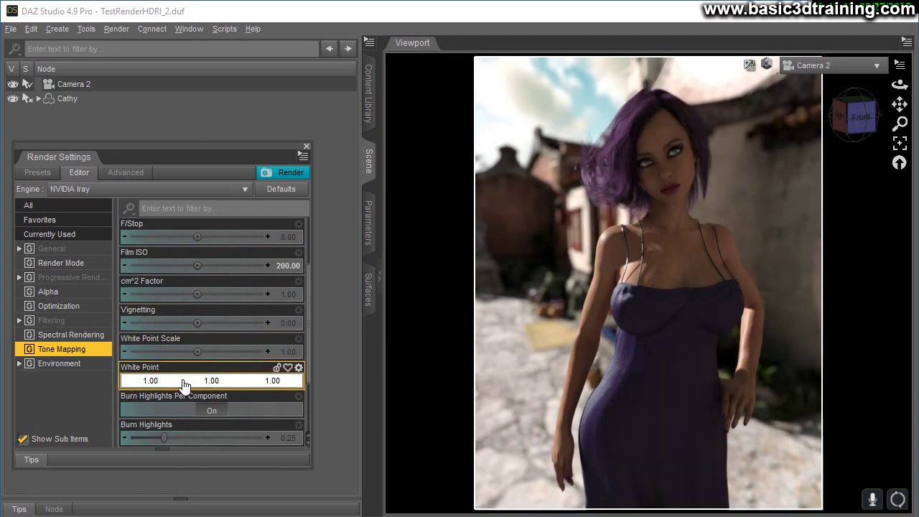
# Step: Set the tone mapping White Point to a light blue, RGB 179, 196, 255, to warm the image
pyautogui.click(184, 382)
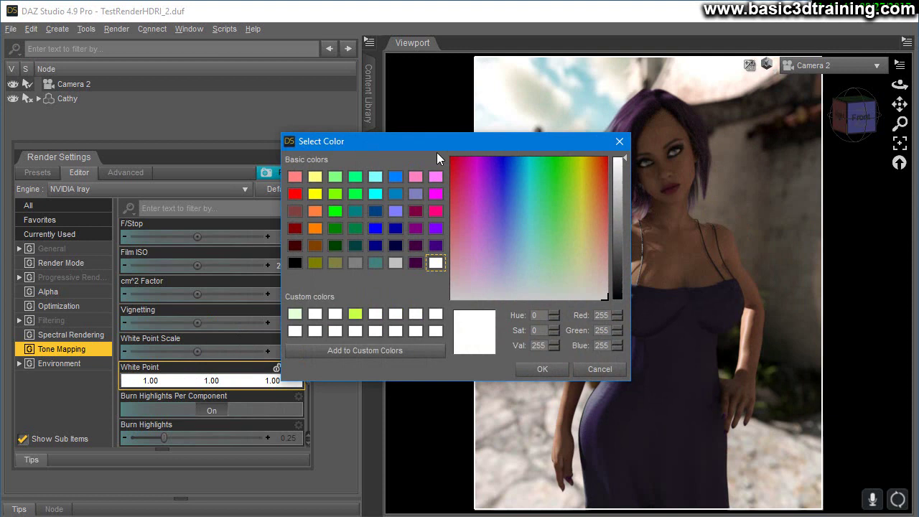
pyautogui.moveTo(434, 143); pyautogui.dragTo(217, 170)
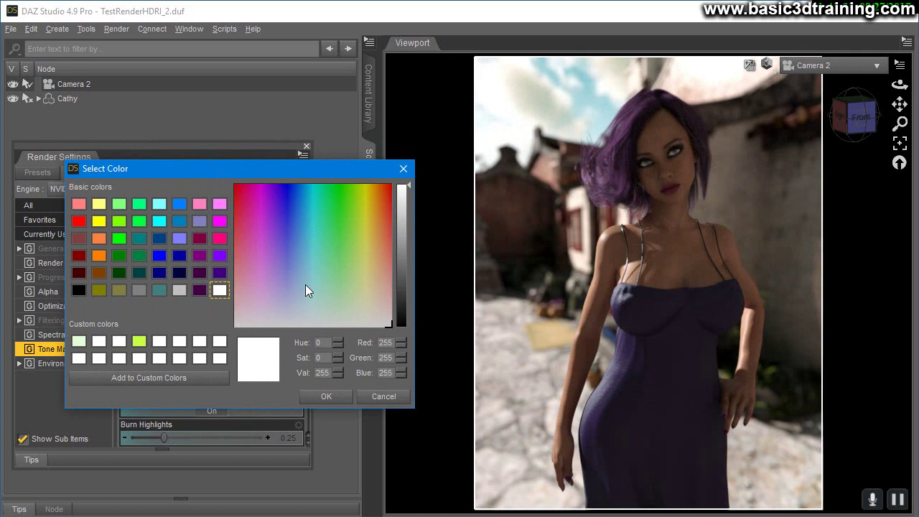
pyautogui.moveTo(290, 285); pyautogui.dragTo(291, 284)
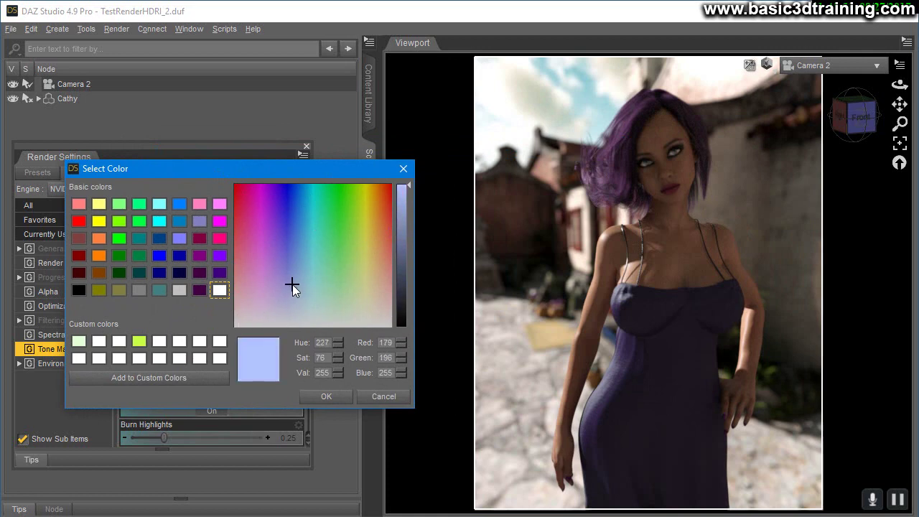
pyautogui.click(320, 401)
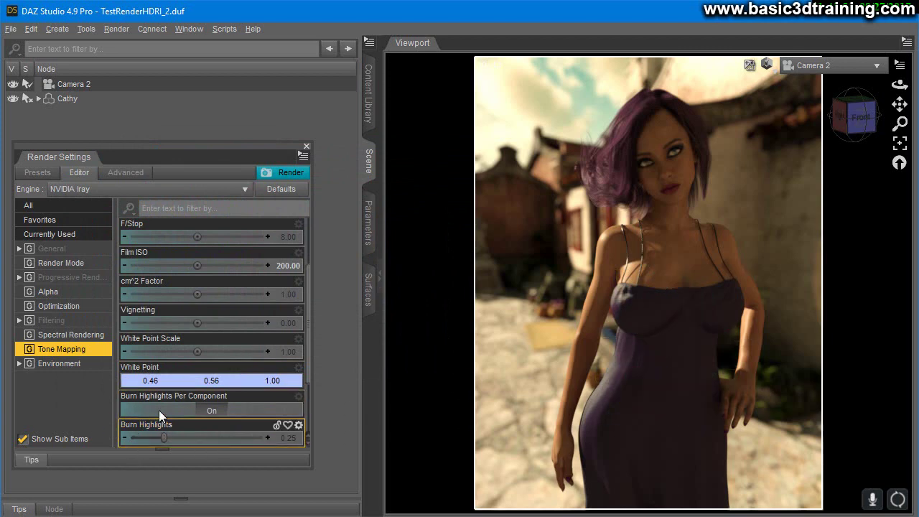
# Step: Change the White Point to a pale orange, RGB 255, 228, 184, to cool the image
pyautogui.click(180, 380)
pyautogui.moveTo(576, 280); pyautogui.dragTo(592, 260)
pyautogui.click(542, 369)
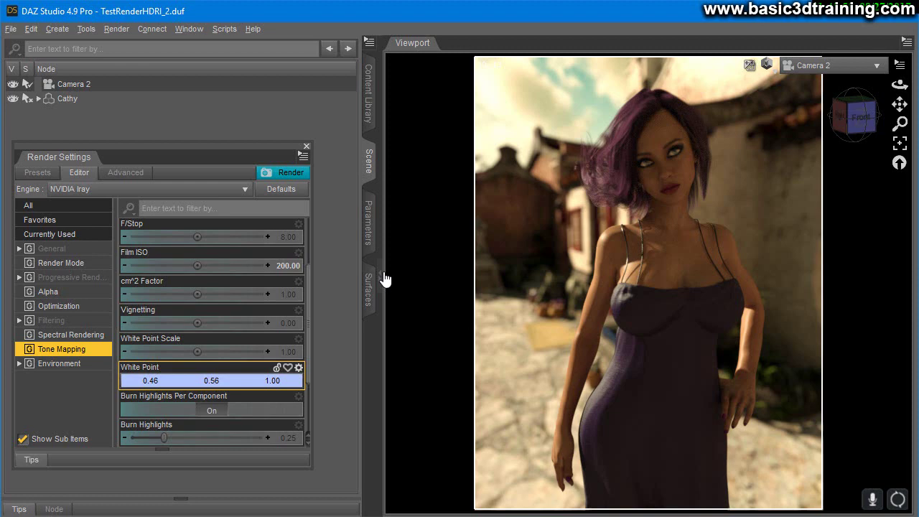
# Step: Reset the White Point to pure white from the basic colors
pyautogui.click(180, 382)
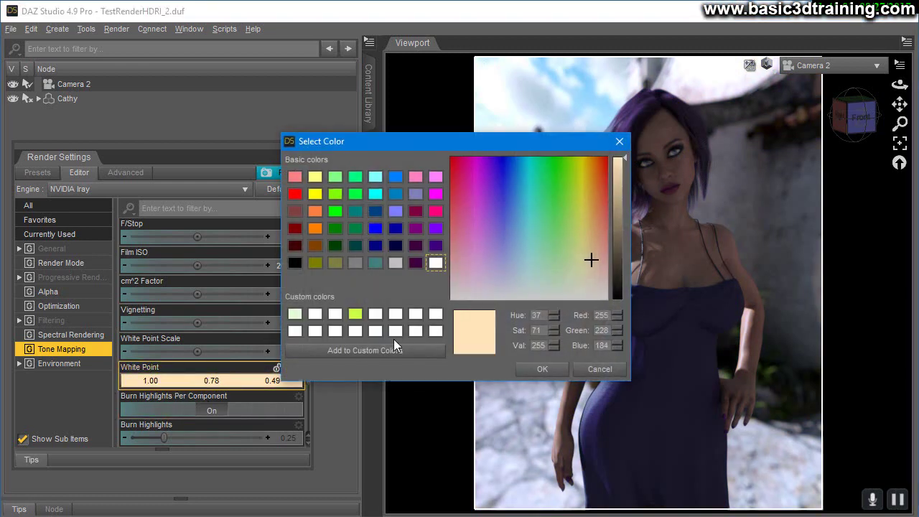
pyautogui.click(436, 263)
pyautogui.click(542, 369)
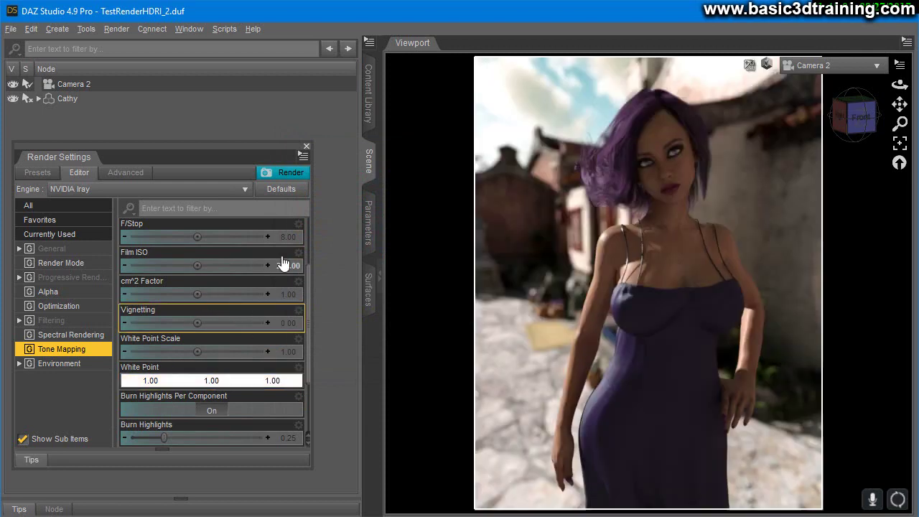
# Step: Set the Film ISO back to 100
pyautogui.click(280, 265)
pyautogui.write('100')
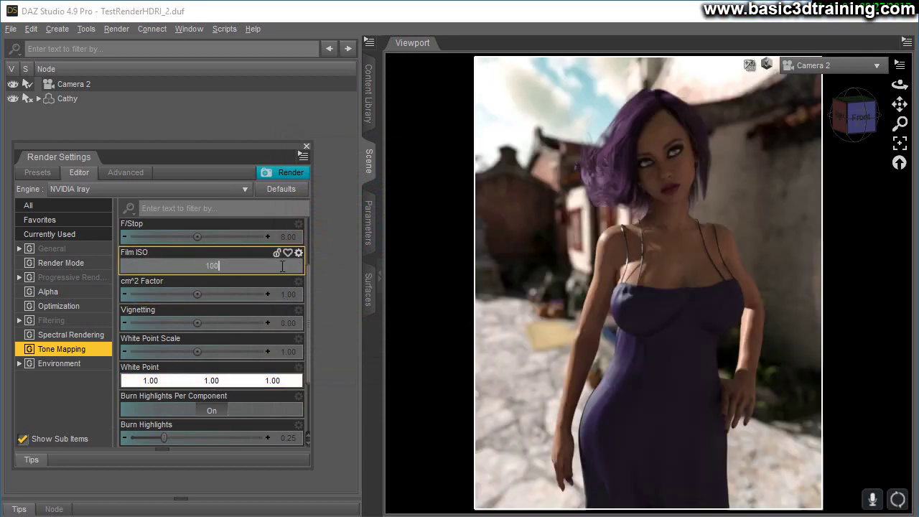
pyautogui.press('Return')
pyautogui.scroll(1, 251, 306)
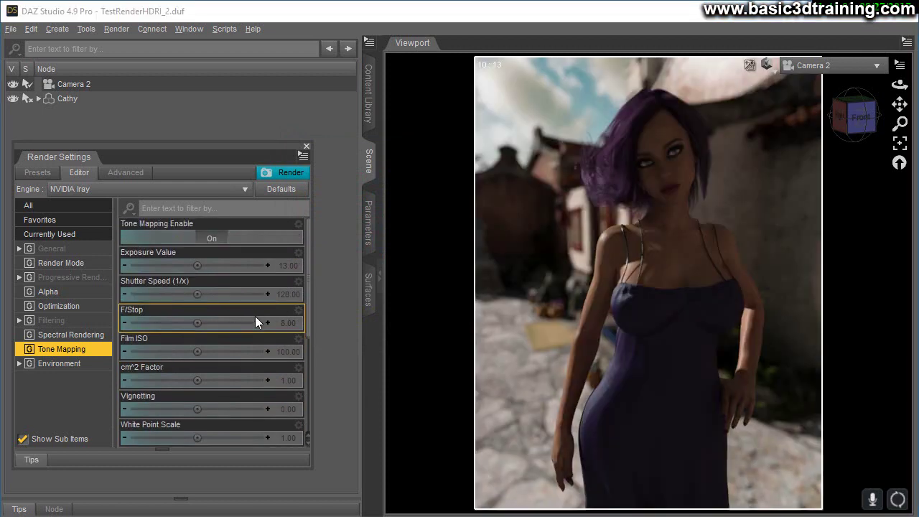
# Step: Close the render settings and pull Camera 2 back and around to frame the full figure in the village square
pyautogui.click(61, 364)
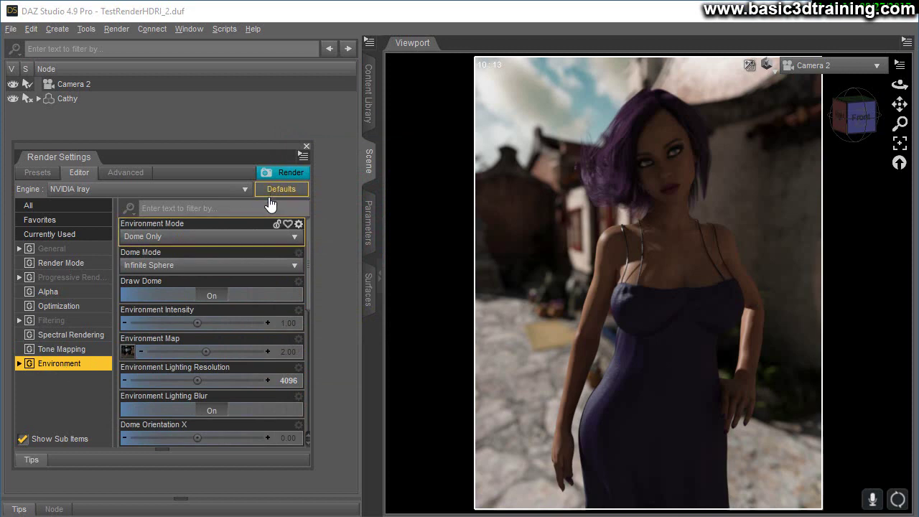
pyautogui.click(306, 146)
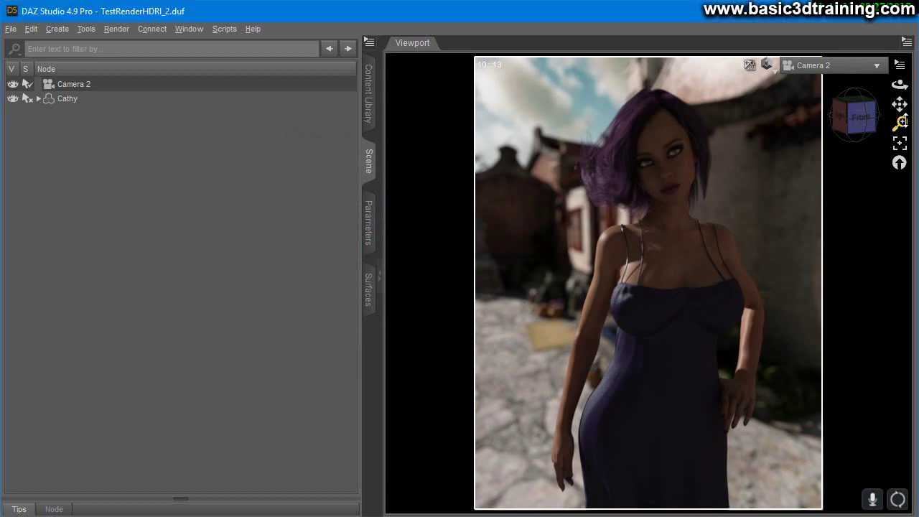
pyautogui.moveTo(899, 123); pyautogui.dragTo(900, 165)
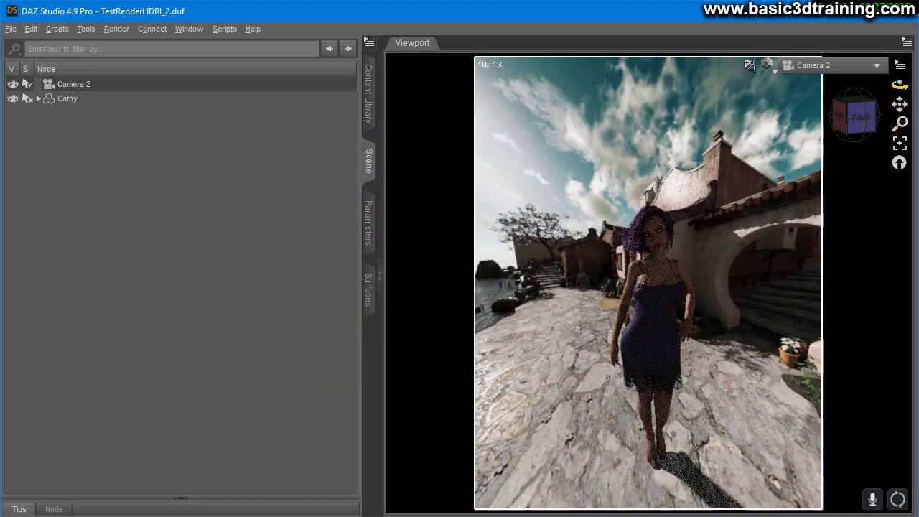
pyautogui.moveTo(900, 84); pyautogui.dragTo(910, 91)
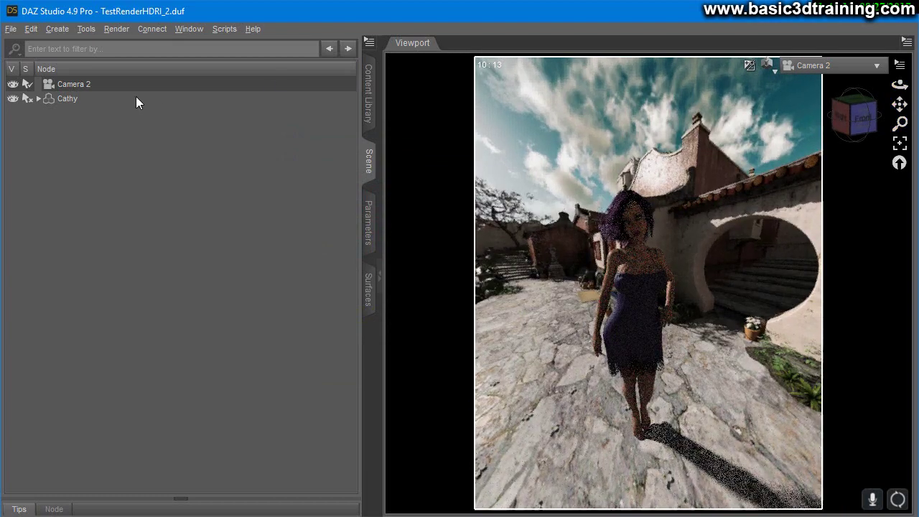
# Step: Review Camera 2's focal length and depth of field parameters
pyautogui.click(84, 86)
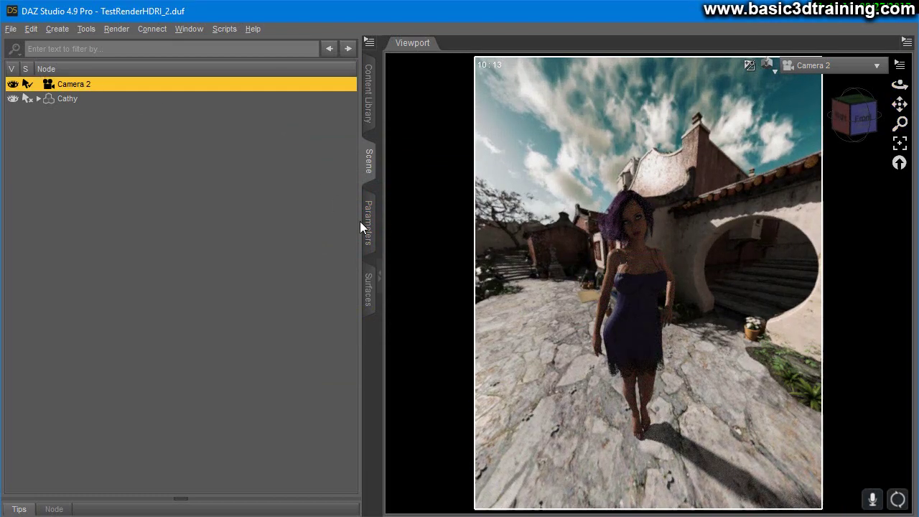
pyautogui.click(368, 222)
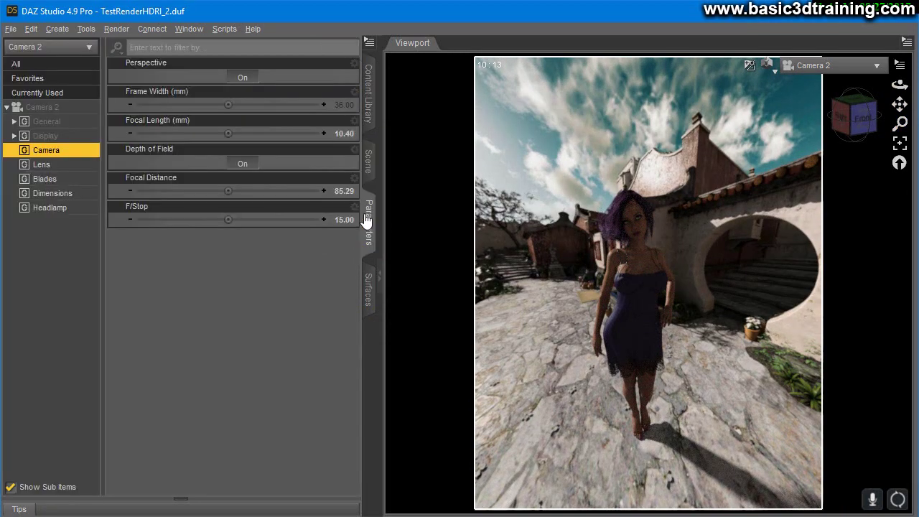
pyautogui.click(367, 161)
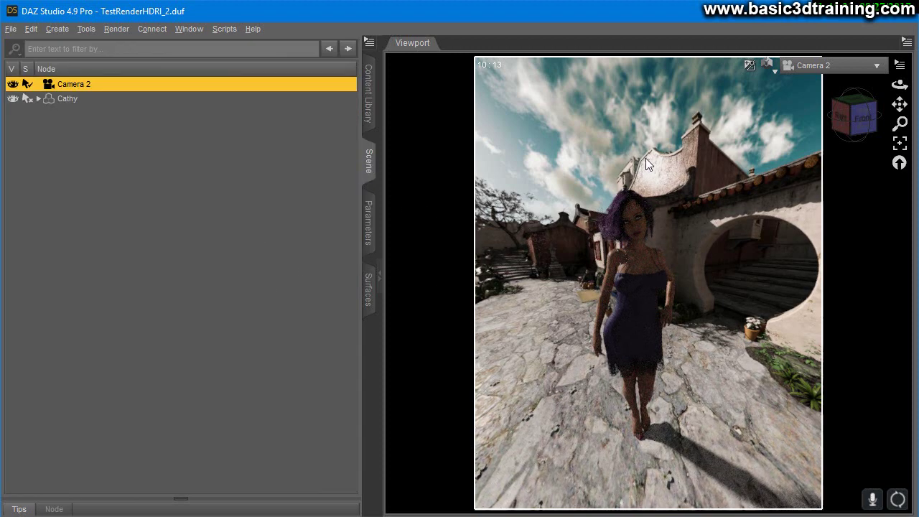
# Step: Apply the AsianSquare preset from HDRI Pack 1 and orbit Camera 2 to view the courtyard from behind the figure
pyautogui.click(367, 108)
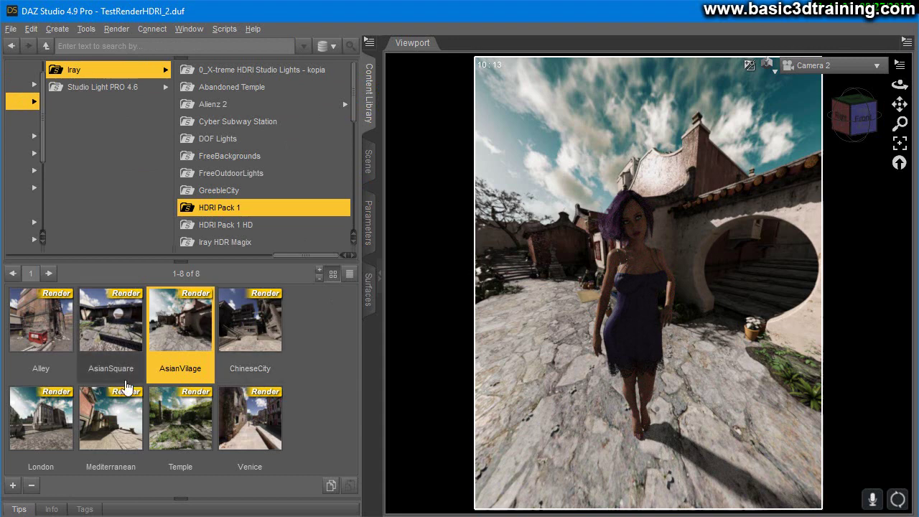
pyautogui.doubleClick(120, 335)
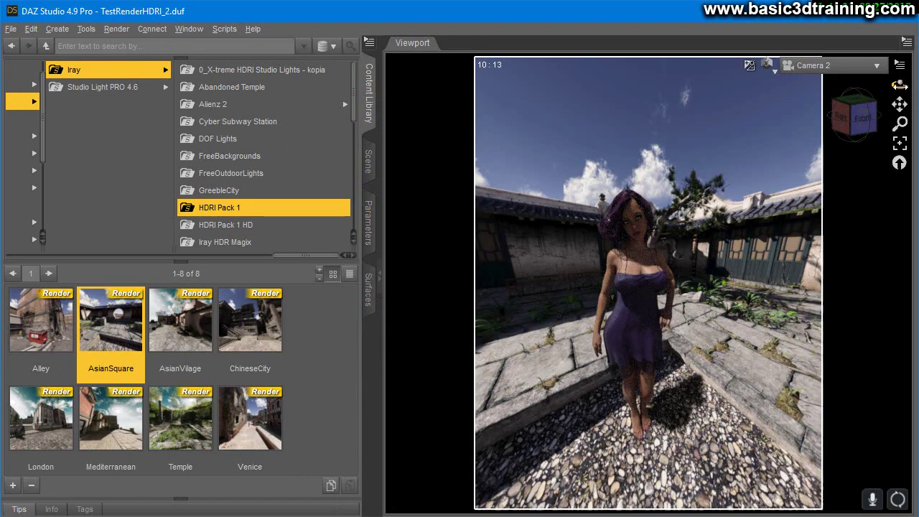
pyautogui.moveTo(900, 85); pyautogui.dragTo(900, 84)
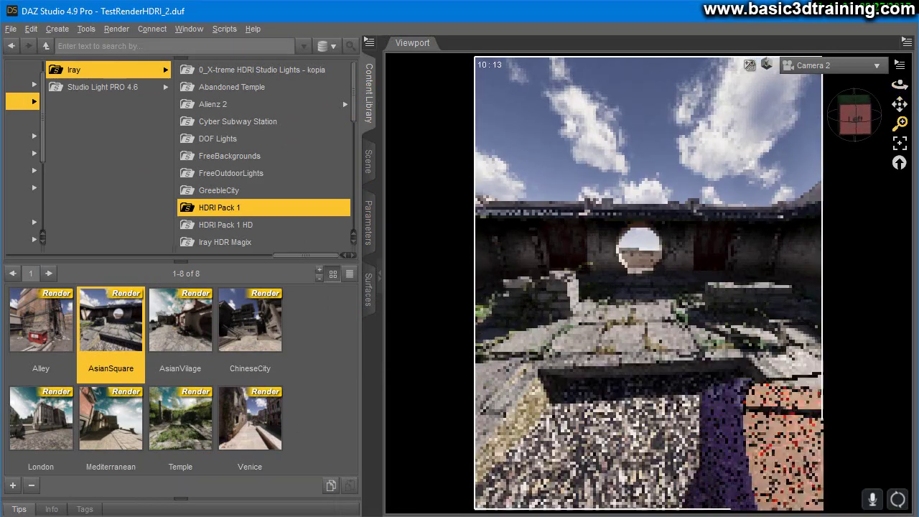
pyautogui.moveTo(899, 123); pyautogui.dragTo(900, 147)
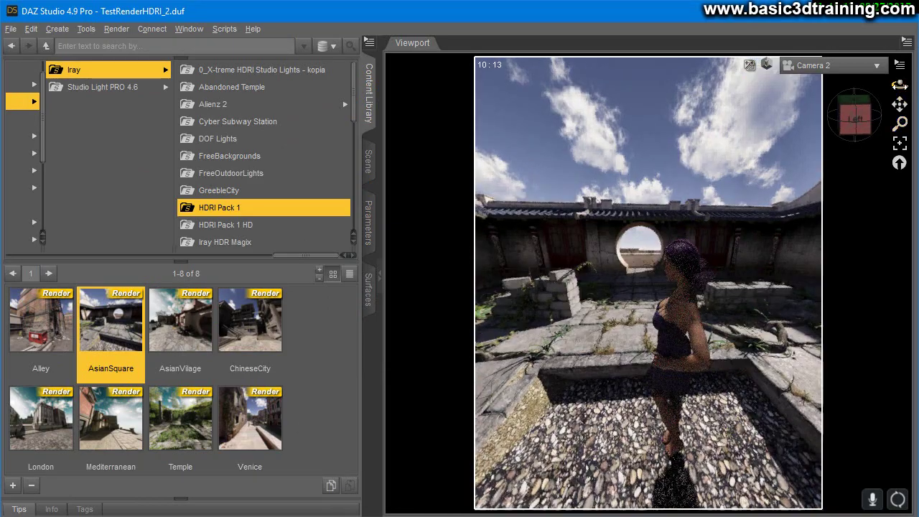
pyautogui.moveTo(900, 85); pyautogui.dragTo(882, 113)
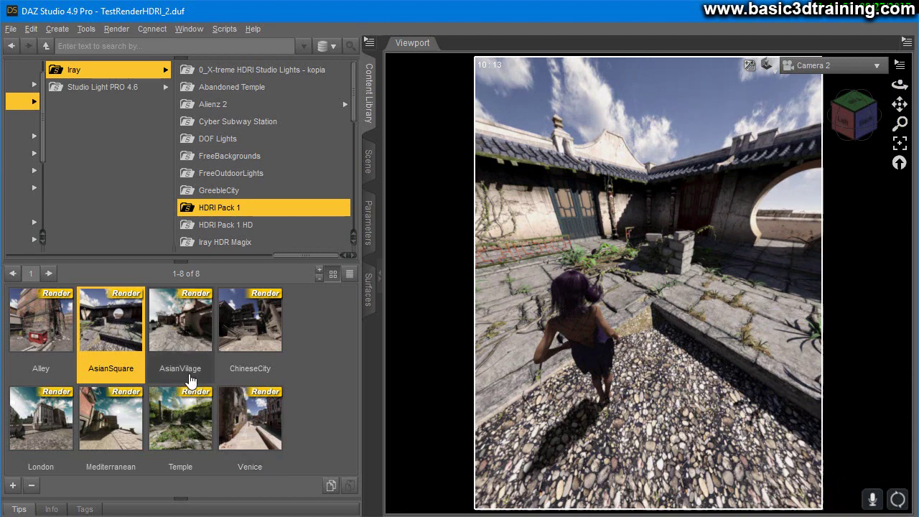
# Step: Apply the ChineseCity preset and reposition Camera 2 to show the full figure from the front before the buildings
pyautogui.doubleClick(250, 321)
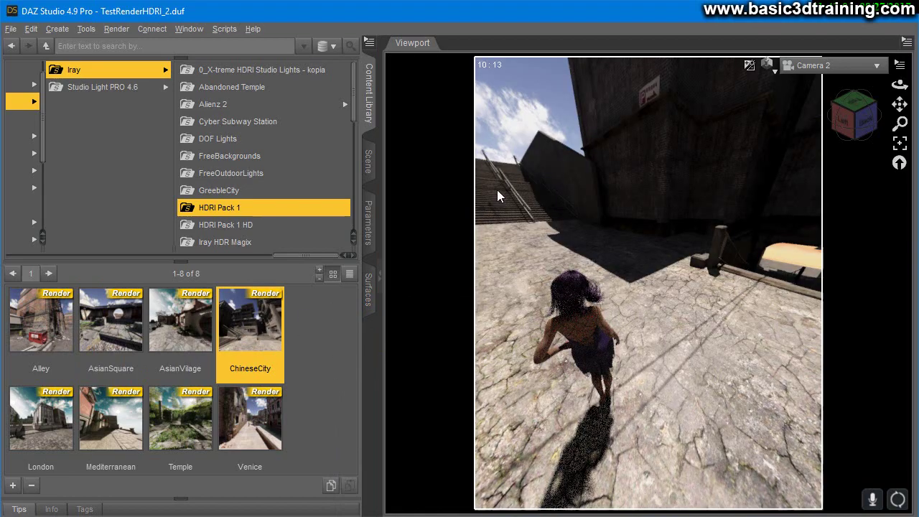
pyautogui.moveTo(899, 85); pyautogui.dragTo(819, 78)
pyautogui.moveTo(900, 124); pyautogui.dragTo(900, 162)
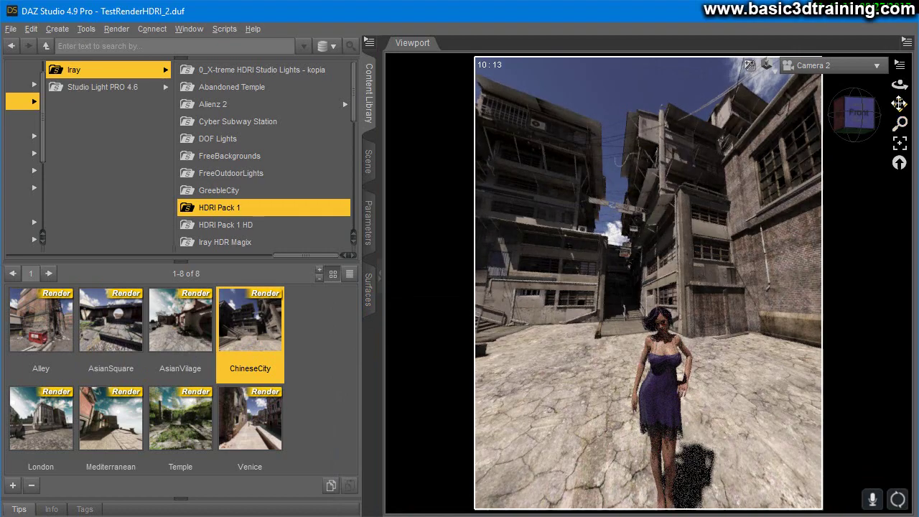
pyautogui.moveTo(900, 104); pyautogui.dragTo(833, 72)
pyautogui.moveTo(898, 84); pyautogui.dragTo(891, 85)
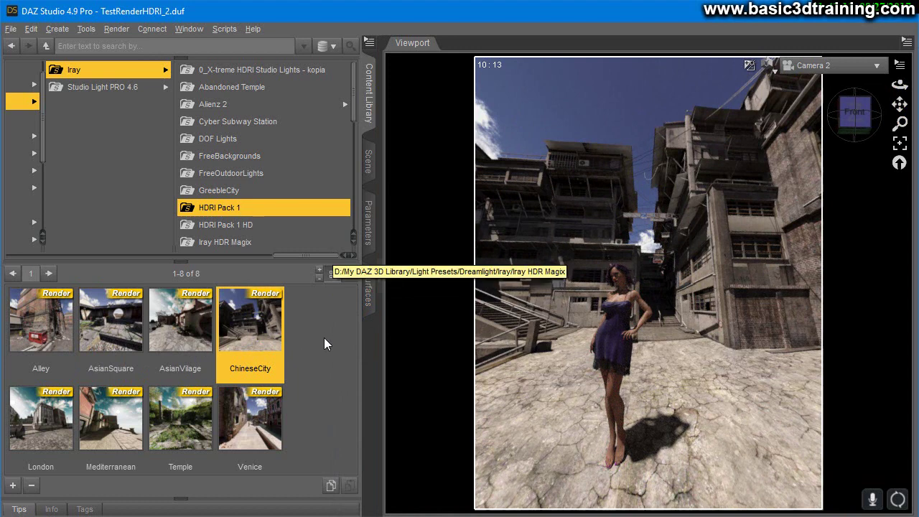
# Step: Browse the HDRI Pack 1 HD presets, and apply London from HDRI Pack 1 with Camera 2 moved in close on the figure
pyautogui.click(223, 224)
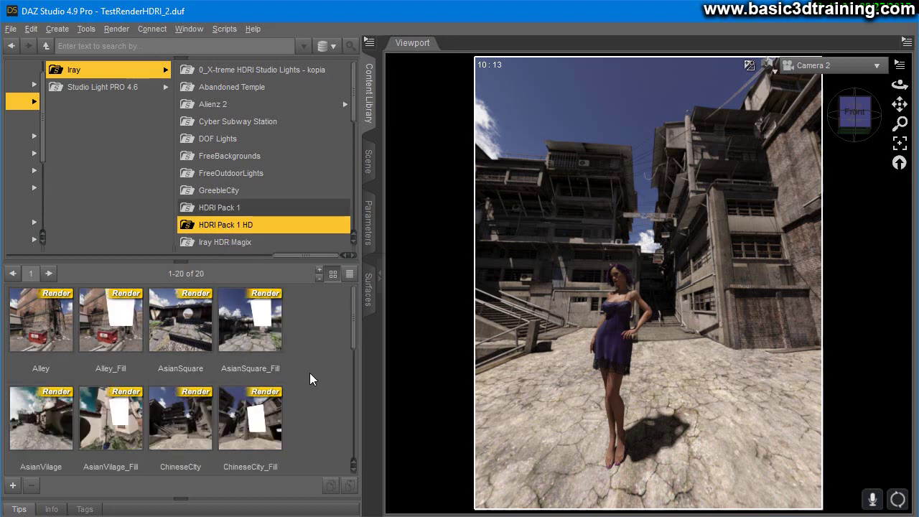
pyautogui.click(210, 208)
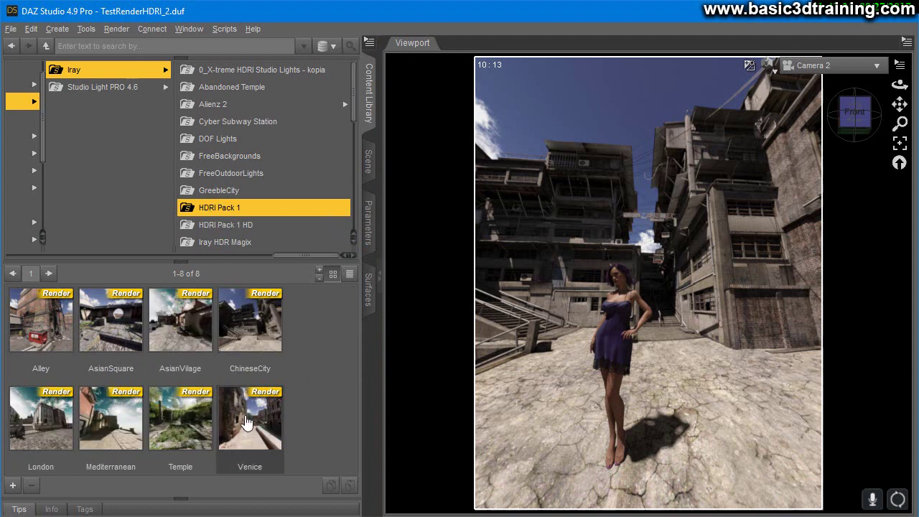
pyautogui.doubleClick(41, 420)
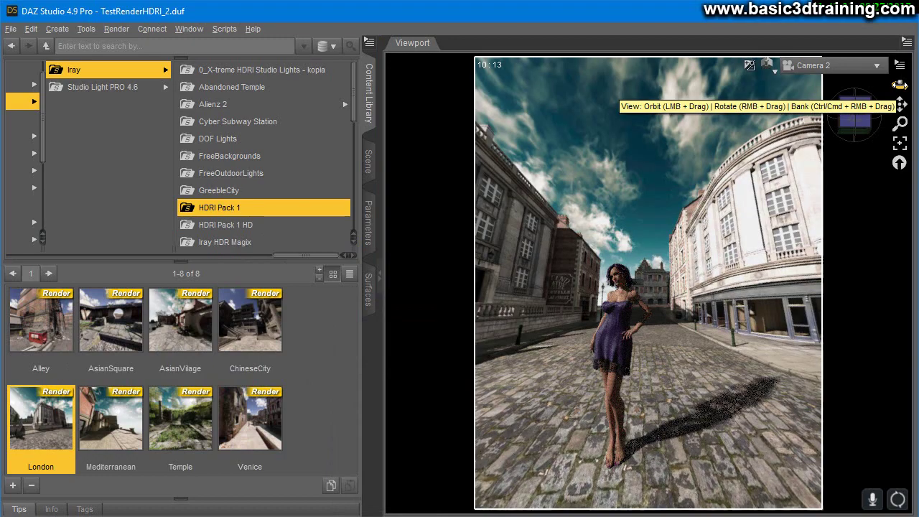
pyautogui.moveTo(899, 85); pyautogui.dragTo(624, 221)
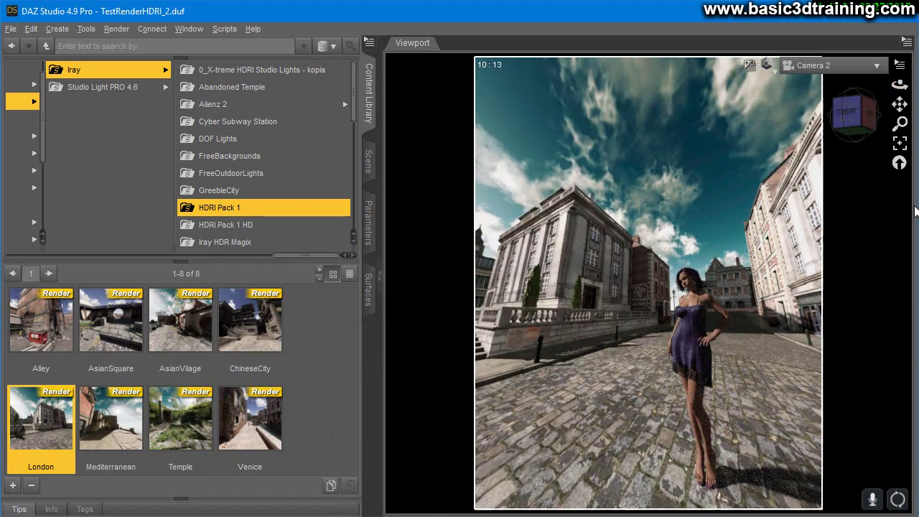
pyautogui.moveTo(903, 85); pyautogui.dragTo(599, 50)
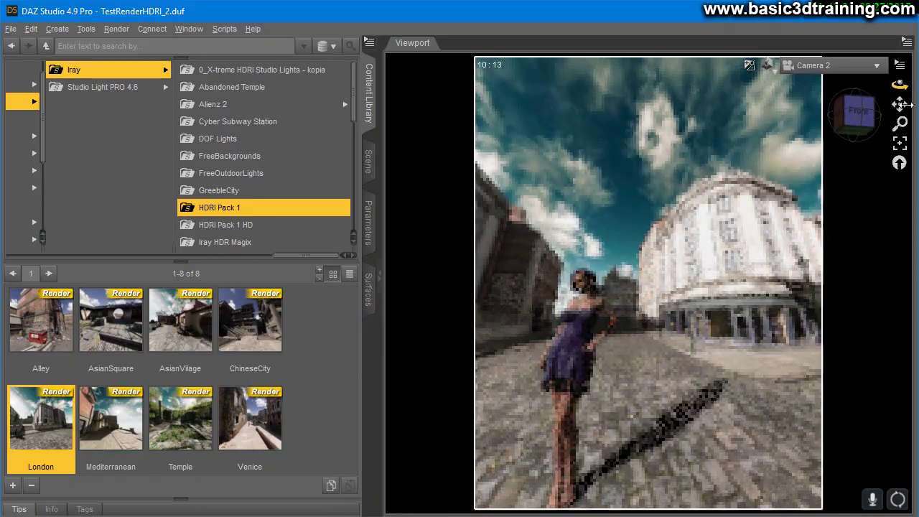
pyautogui.moveTo(901, 106); pyautogui.dragTo(898, 133)
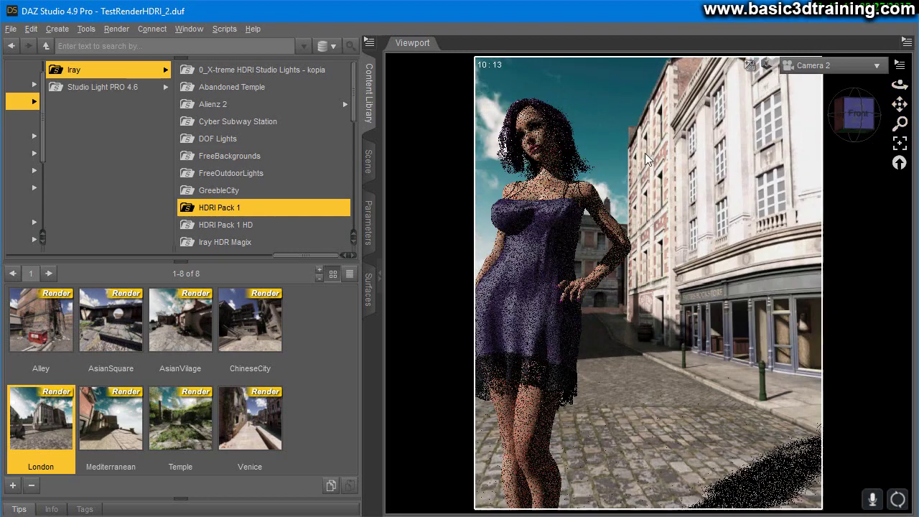
# Step: Apply the Mediterranean preset and pull Camera 2 back and around to frame the full figure against the sea
pyautogui.doubleClick(109, 435)
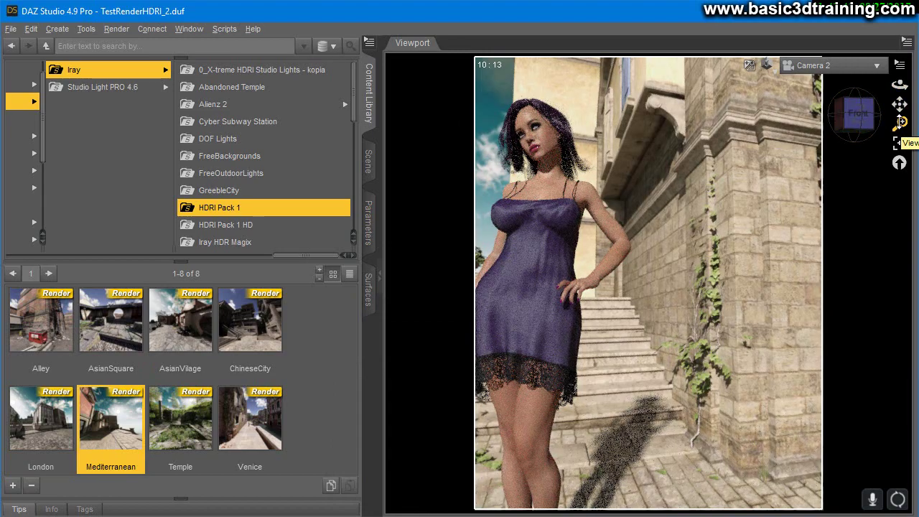
pyautogui.moveTo(899, 122); pyautogui.dragTo(904, 84)
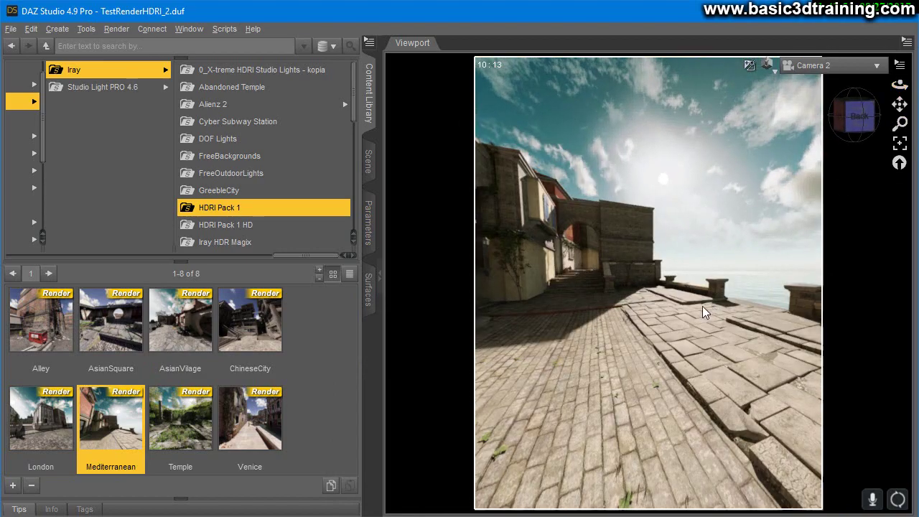
pyautogui.moveTo(900, 121); pyautogui.dragTo(900, 110)
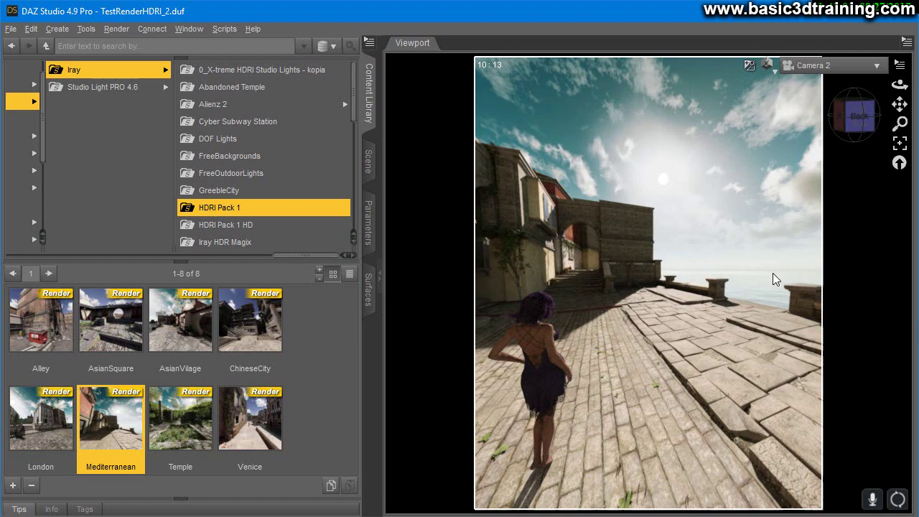
pyautogui.moveTo(899, 85); pyautogui.dragTo(905, 158)
pyautogui.moveTo(900, 85); pyautogui.dragTo(916, 84)
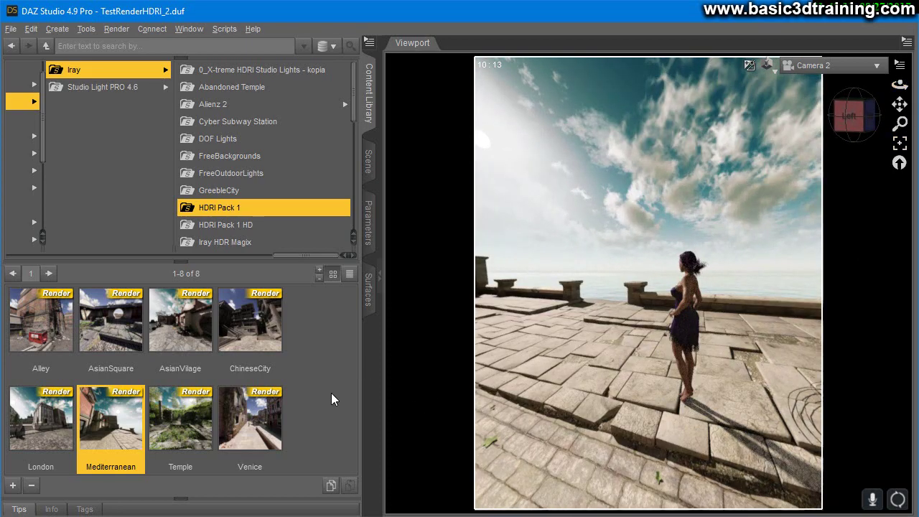
# Step: Apply the Temple preset and move Camera 2 behind the figure to face the ruins and stone column
pyautogui.doubleClick(178, 422)
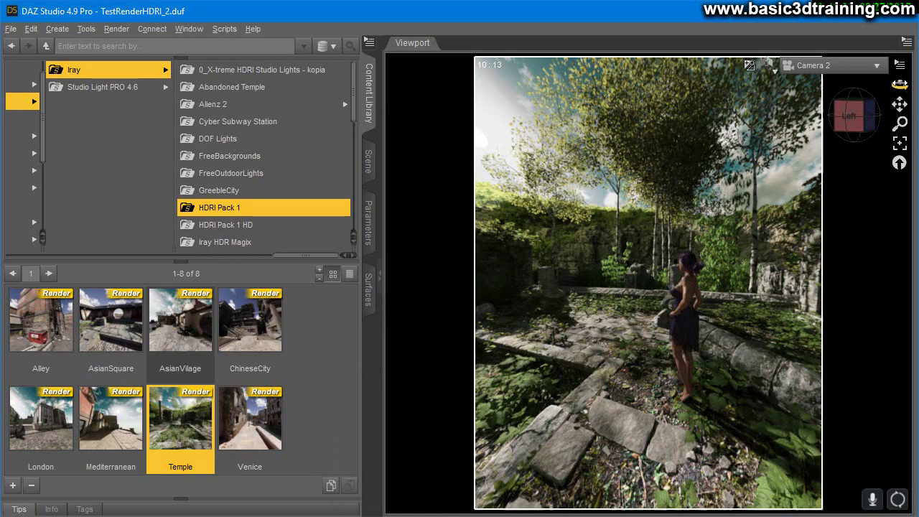
pyautogui.moveTo(899, 84); pyautogui.dragTo(897, 83)
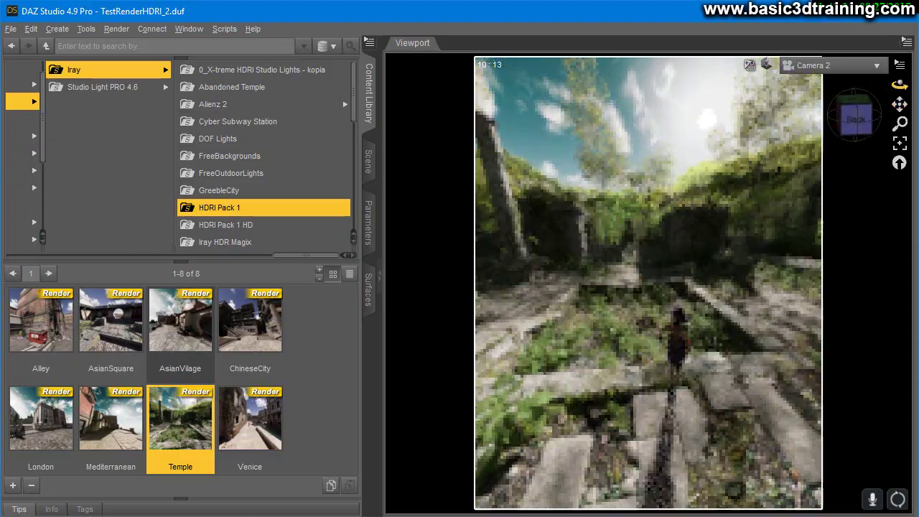
pyautogui.moveTo(900, 123); pyautogui.dragTo(896, 103)
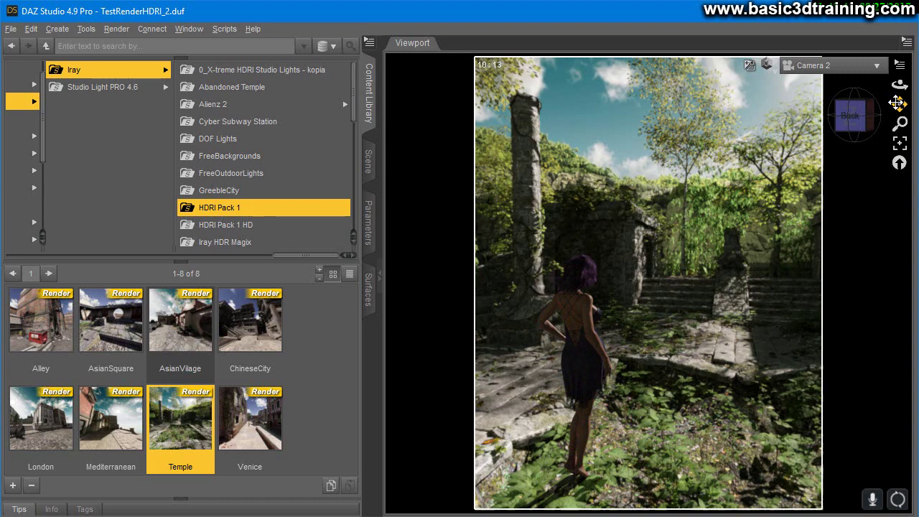
# Step: Apply the Venice preset and orbit Camera 2 to a front view of the figure before the canal bridge
pyautogui.doubleClick(244, 438)
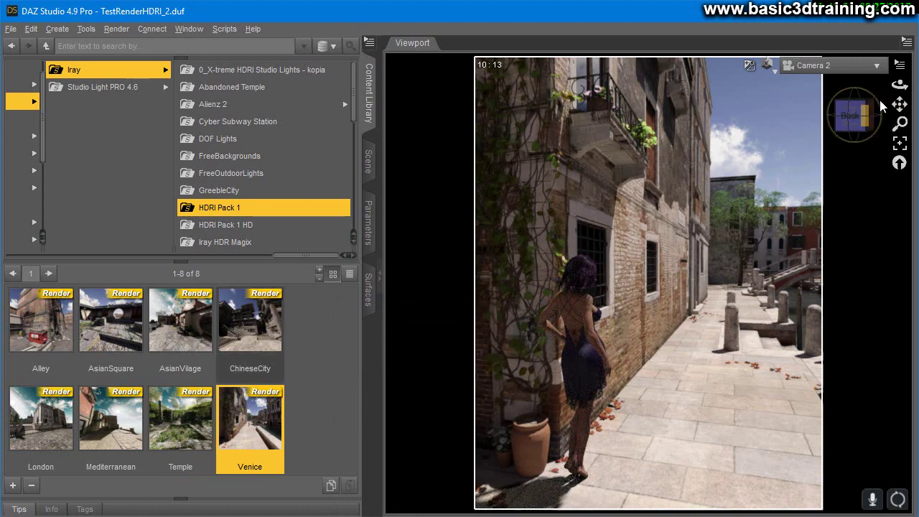
pyautogui.moveTo(901, 101); pyautogui.dragTo(894, 122)
pyautogui.moveTo(899, 84); pyautogui.dragTo(862, 87)
pyautogui.moveTo(903, 122); pyautogui.dragTo(873, 111)
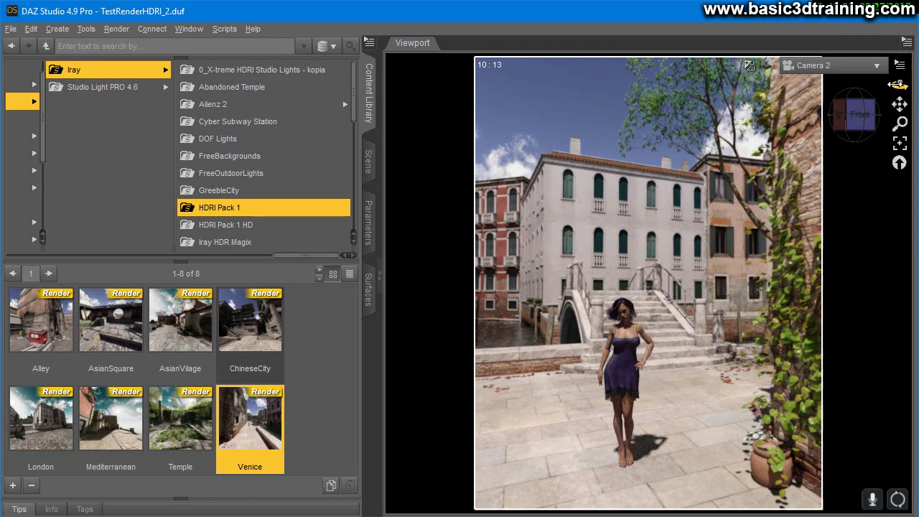
pyautogui.moveTo(897, 84); pyautogui.dragTo(881, 84)
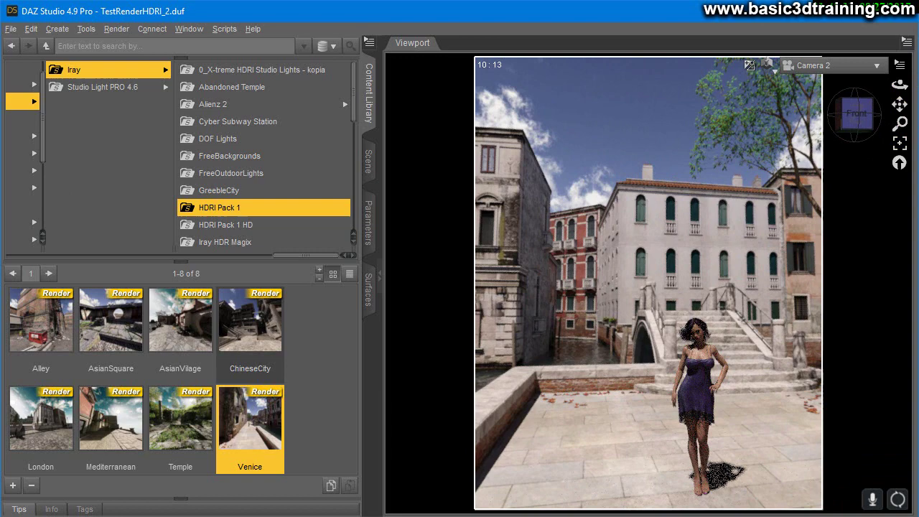
# Step: Apply the Alley preset and reposition Camera 2 to frame the figure beside the red dumpster, looking down the alley
pyautogui.doubleClick(34, 335)
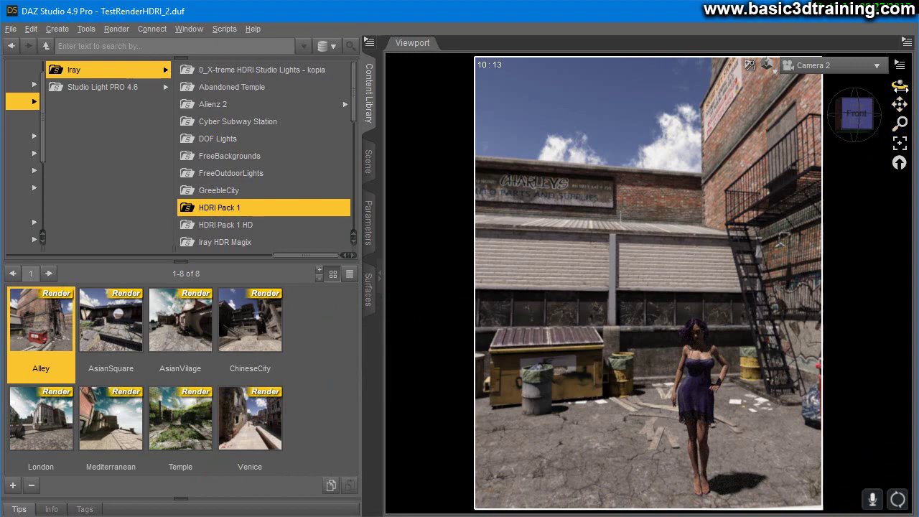
pyautogui.moveTo(901, 86); pyautogui.dragTo(852, 194)
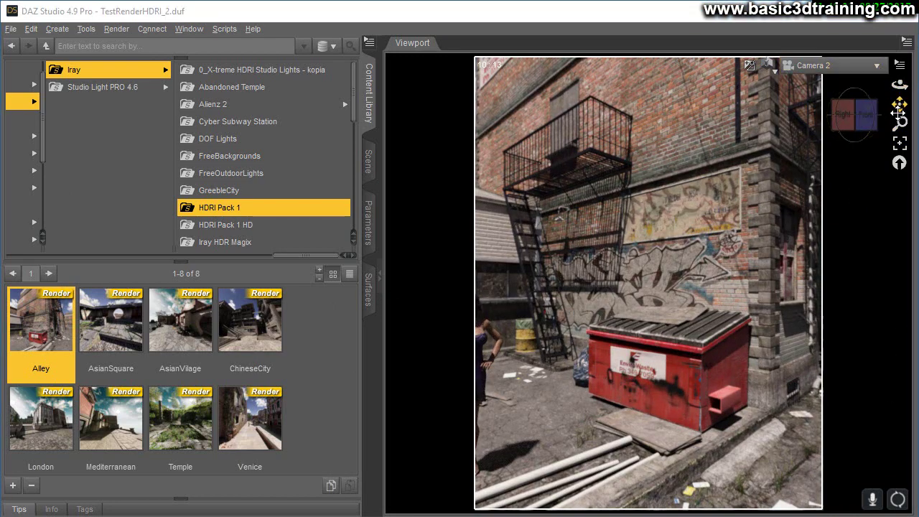
pyautogui.moveTo(899, 104); pyautogui.dragTo(900, 124)
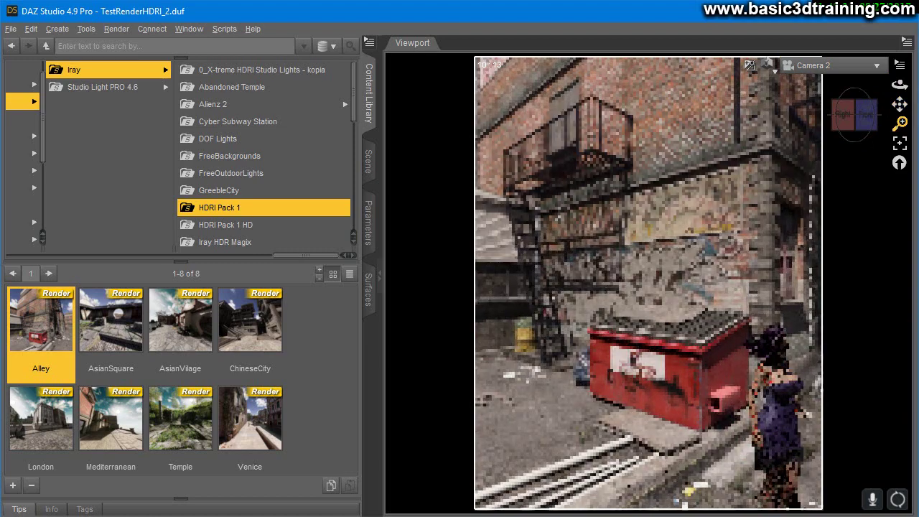
pyautogui.moveTo(900, 84); pyautogui.dragTo(915, 85)
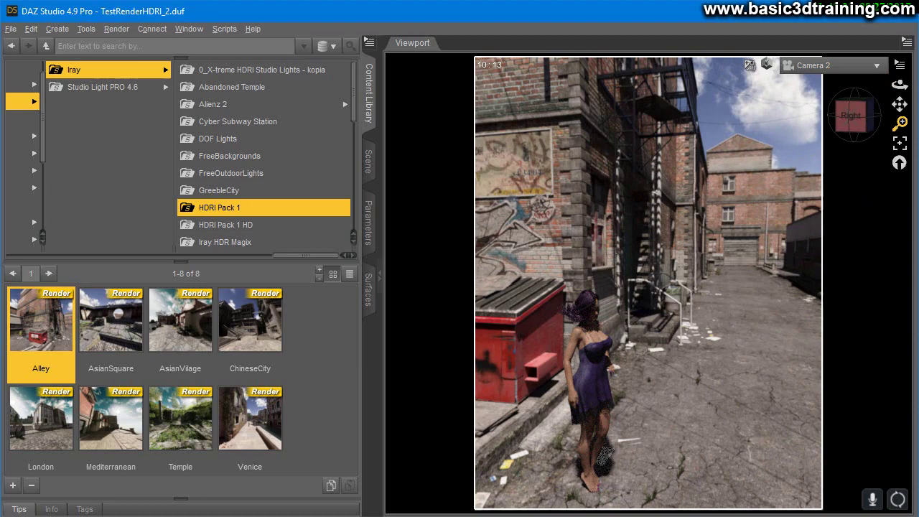
# Step: Orbit and shift Camera 2 around the Alley environment, viewing the figure from both ends of the alley and the graffiti yard
pyautogui.moveTo(899, 124); pyautogui.dragTo(897, 84)
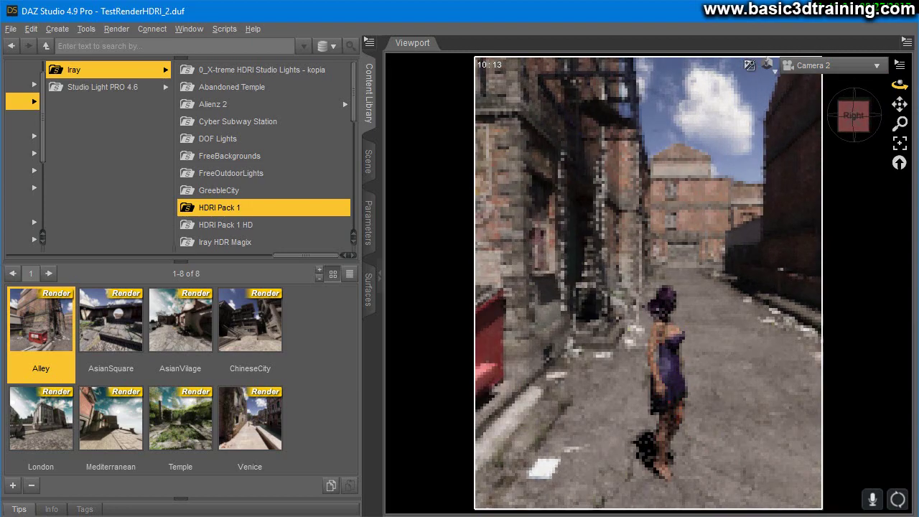
pyautogui.moveTo(899, 123); pyautogui.dragTo(899, 120)
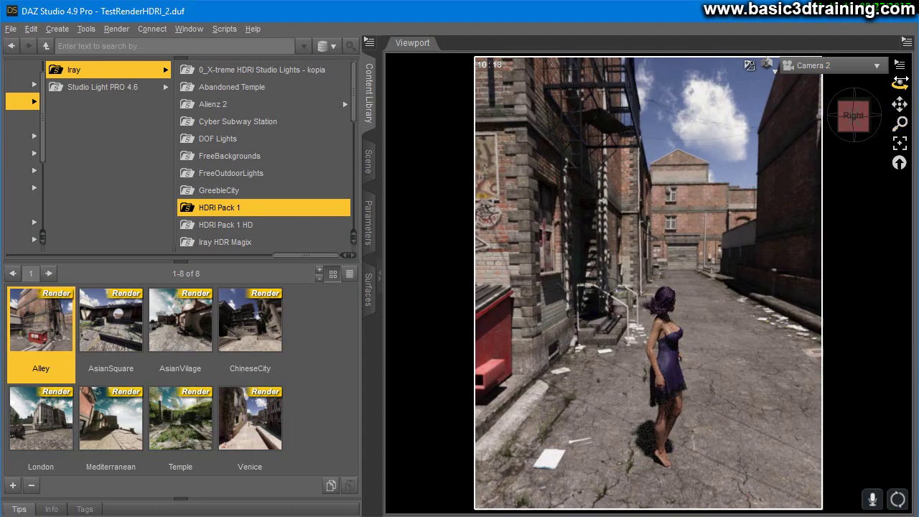
pyautogui.moveTo(899, 83); pyautogui.dragTo(813, 83)
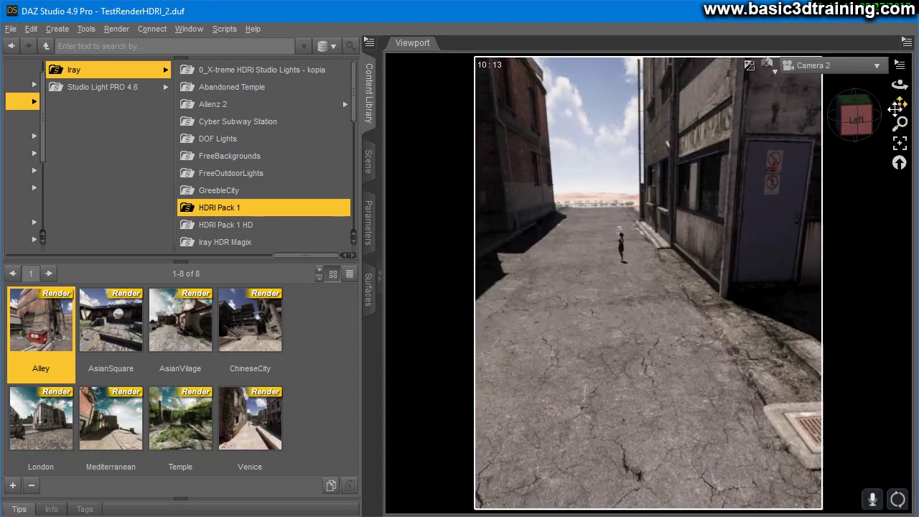
pyautogui.moveTo(899, 123); pyautogui.dragTo(899, 121)
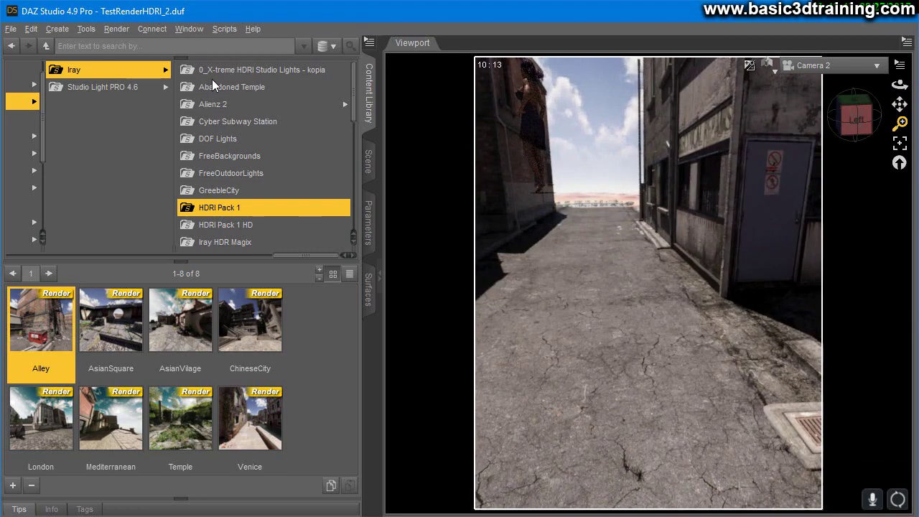
pyautogui.moveTo(899, 103); pyautogui.dragTo(909, 133)
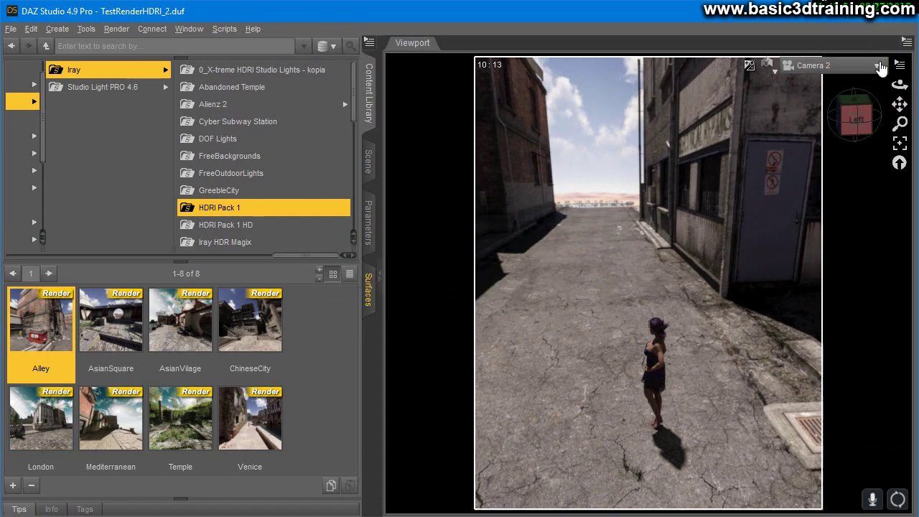
pyautogui.moveTo(899, 84); pyautogui.dragTo(850, 86)
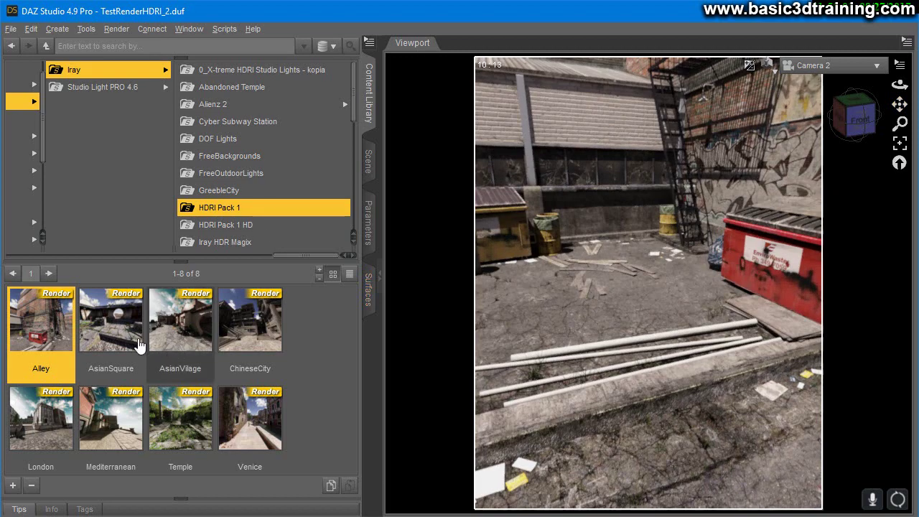
# Step: Apply the AsianVilage preset and orbit Camera 2 to a front view of the stone path, tree and red-doored house
pyautogui.doubleClick(180, 323)
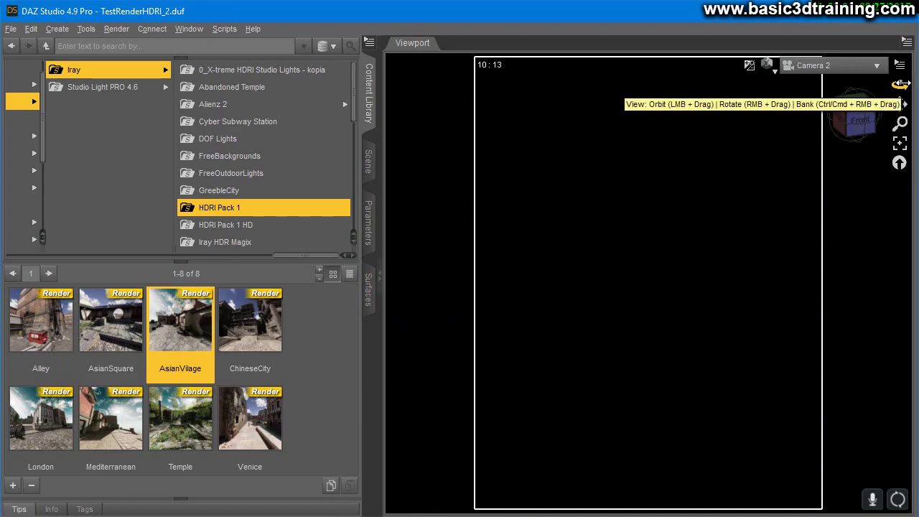
pyautogui.moveTo(900, 84); pyautogui.dragTo(880, 85)
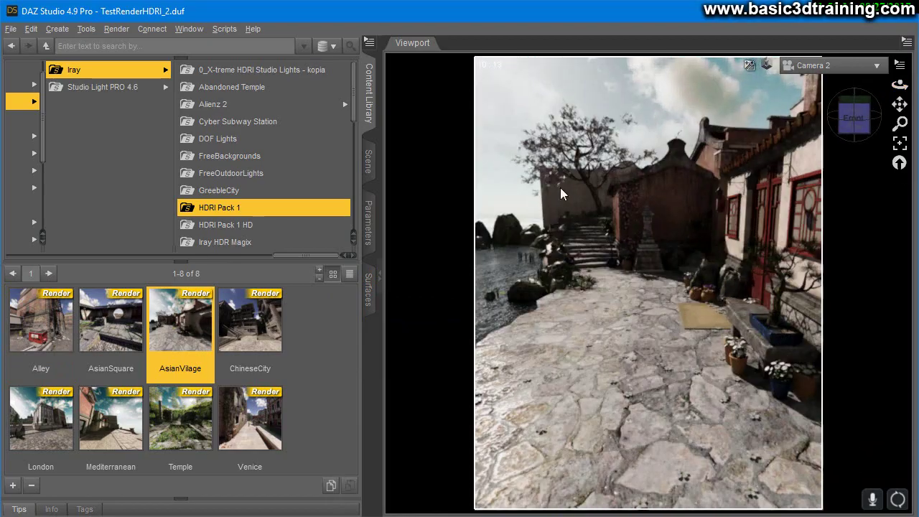
# Step: Examine the transform parameters of Camera 2 and the figure to compare their positions in the scene
pyautogui.click(368, 161)
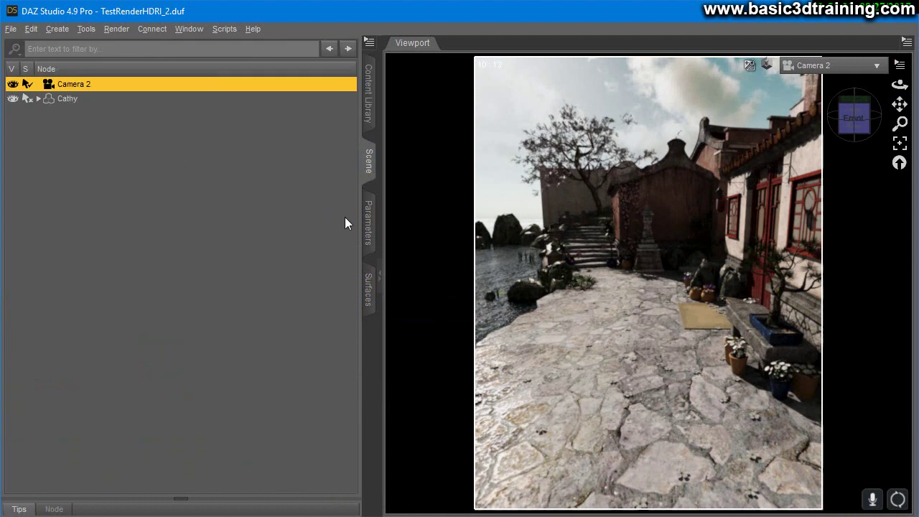
pyautogui.click(368, 223)
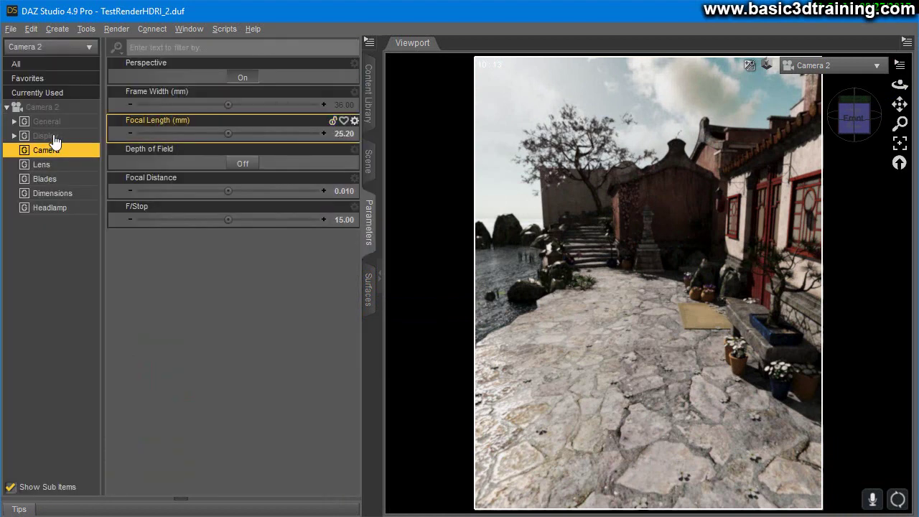
pyautogui.click(43, 108)
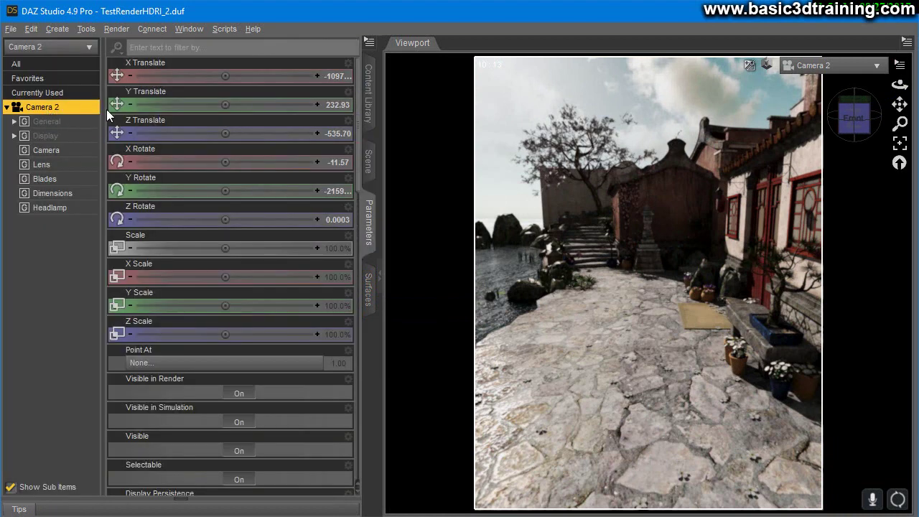
pyautogui.click(367, 161)
pyautogui.click(64, 98)
pyautogui.click(368, 115)
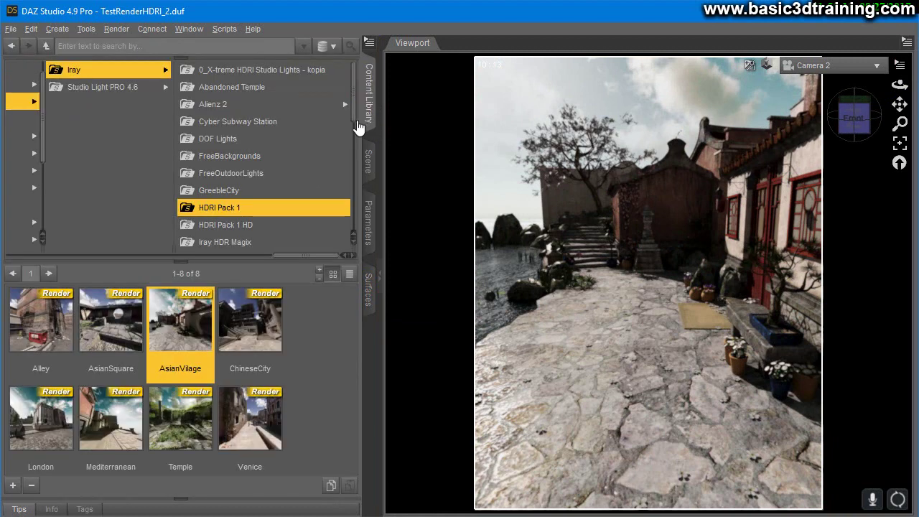
pyautogui.click(368, 162)
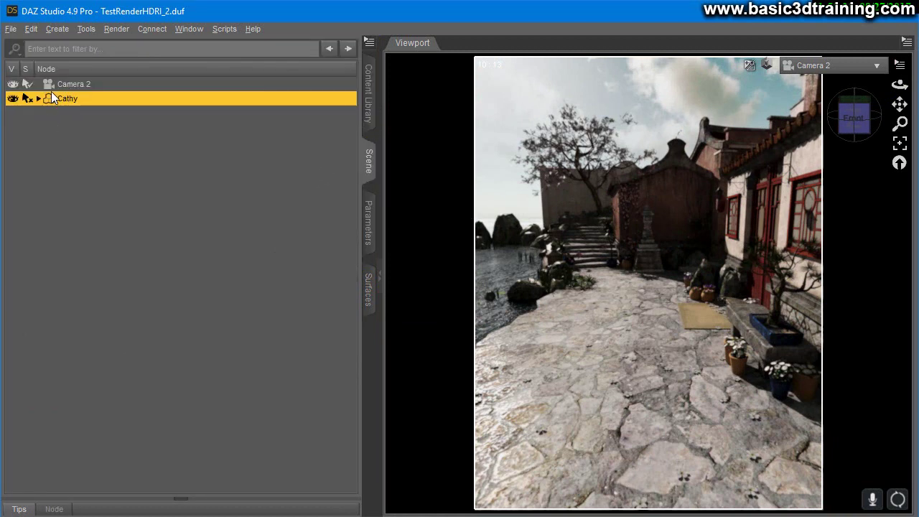
pyautogui.click(368, 224)
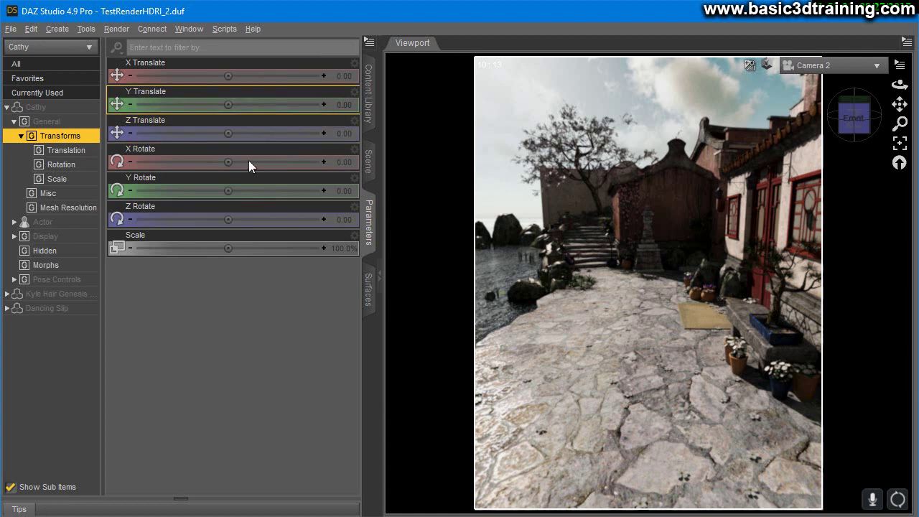
# Step: Set Camera 2's X, Y and Z Translate to 0
pyautogui.click(36, 108)
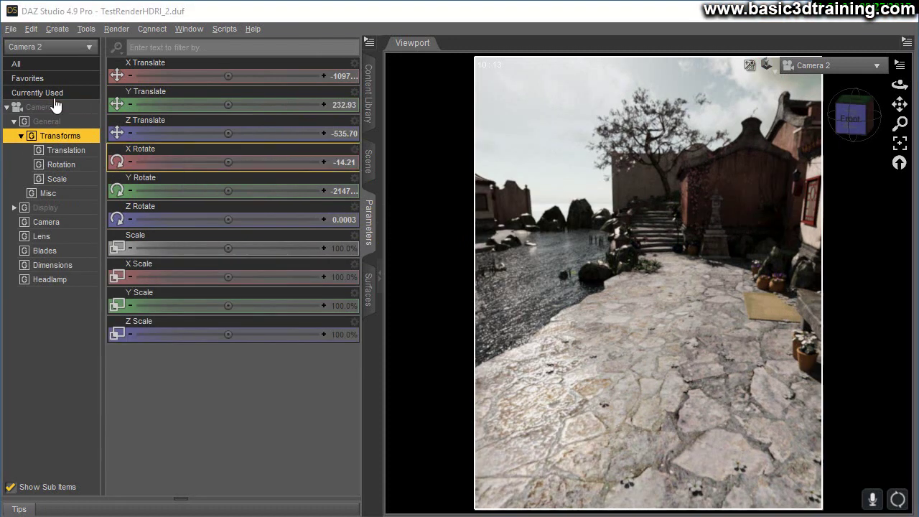
pyautogui.click(22, 107)
pyautogui.click(329, 75)
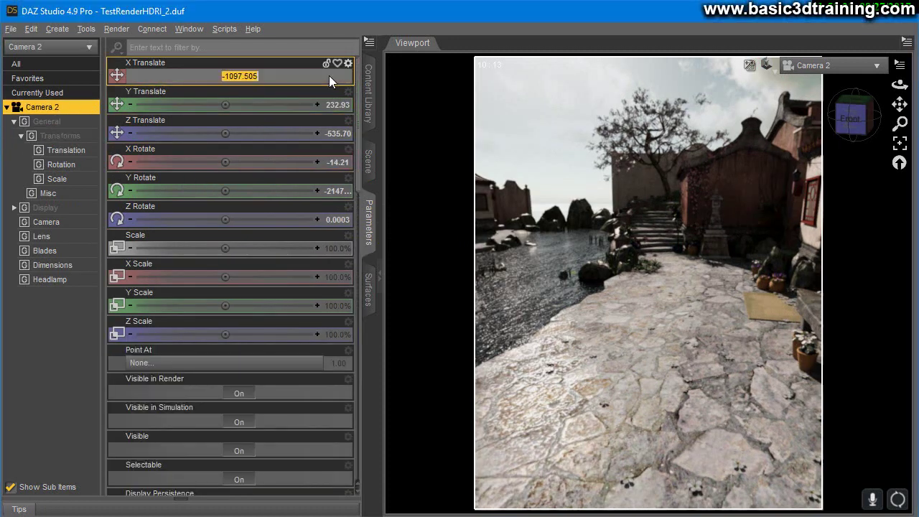
pyautogui.write('0')
pyautogui.press('Return')
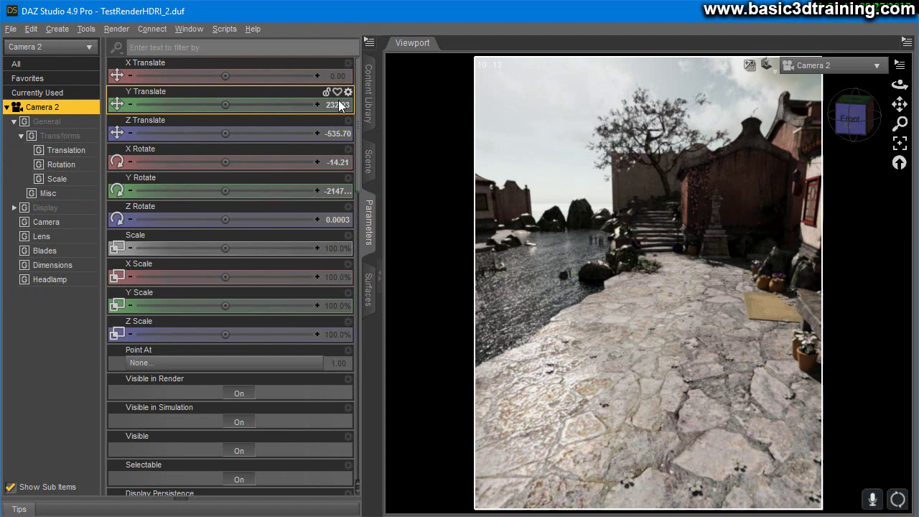
pyautogui.click(330, 105)
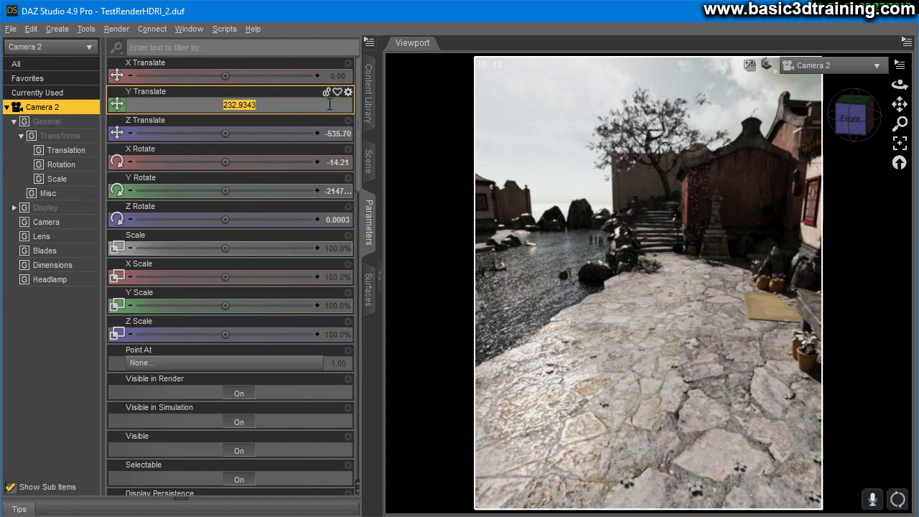
pyautogui.write('0')
pyautogui.press('Return')
pyautogui.click(336, 133)
pyautogui.write('0')
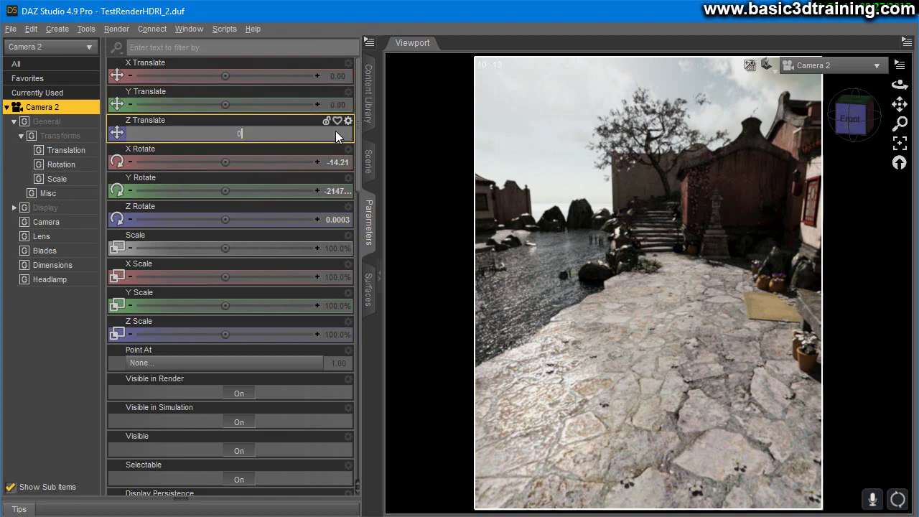
pyautogui.press('Return')
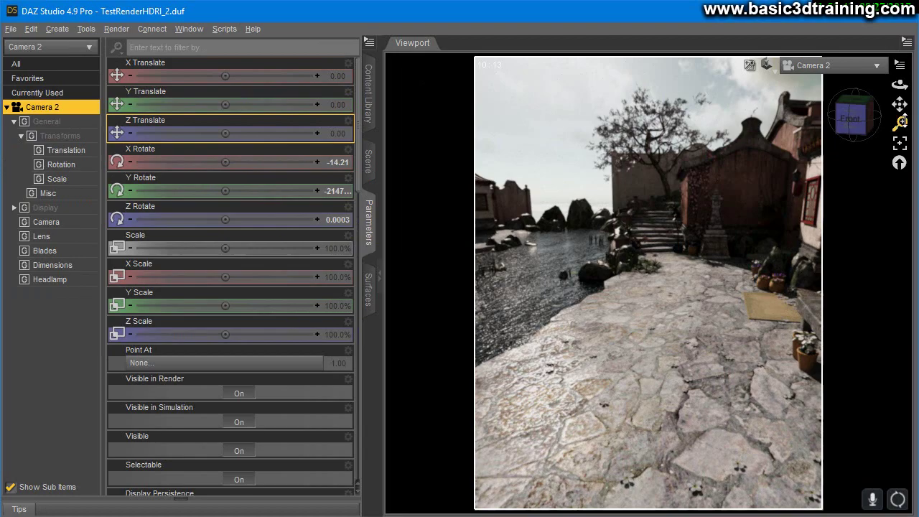
# Step: Pull Camera 2 back and rotate it to frame the full figure on the path beside the red-doored house
pyautogui.moveTo(903, 120)
pyautogui.mouseDown()
pyautogui.moveTo(903, 135)
pyautogui.moveTo(899, 102)
pyautogui.moveTo(904, 115)
pyautogui.mouseUp()
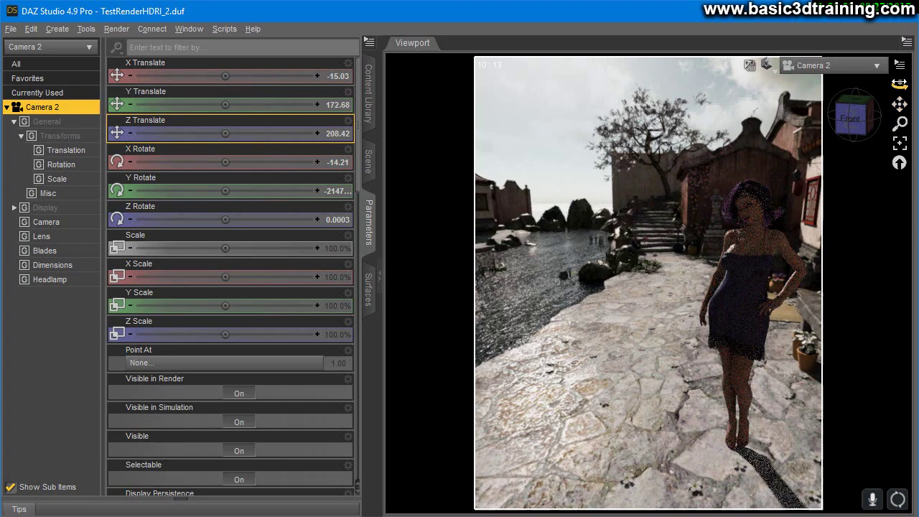
pyautogui.moveTo(900, 84); pyautogui.dragTo(884, 85, button='right')
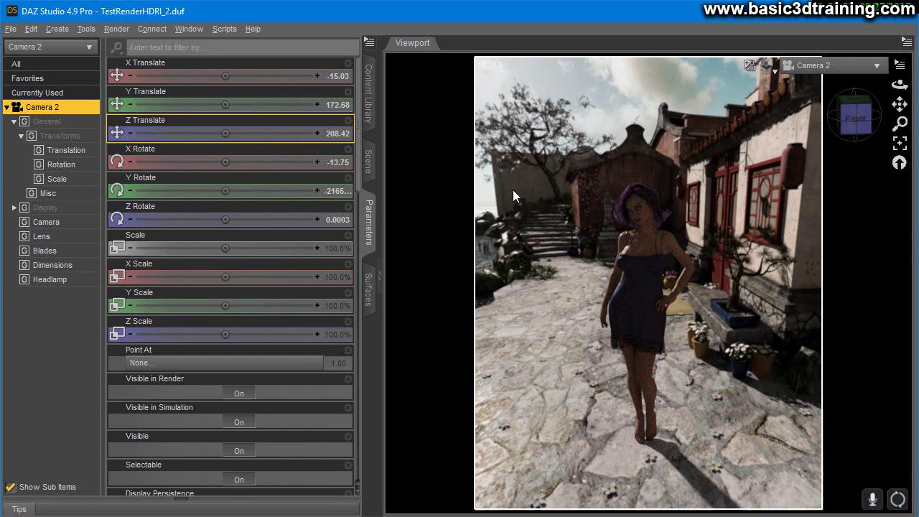
# Step: Open the HDRI Pack 1 HD presets and enlarge the thumbnail area to reach the DesertStation and PoolVilla presets
pyautogui.click(368, 162)
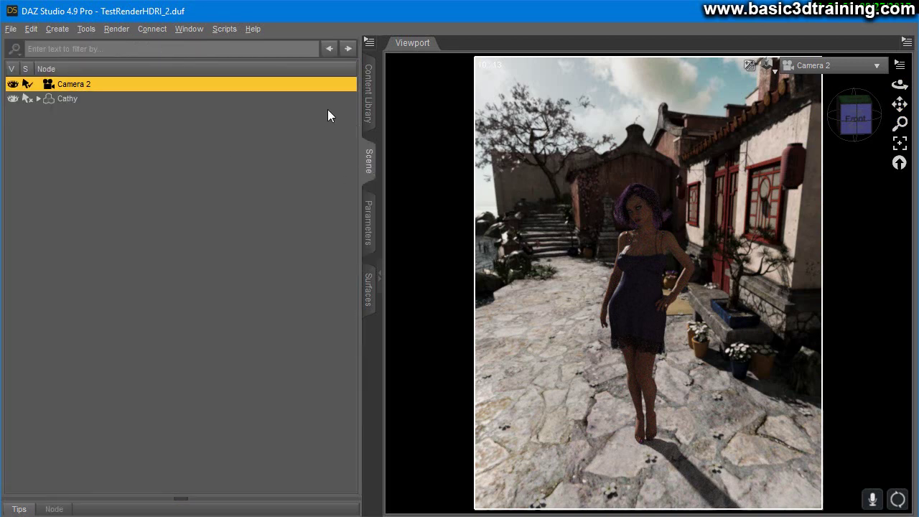
pyautogui.click(369, 100)
pyautogui.click(245, 226)
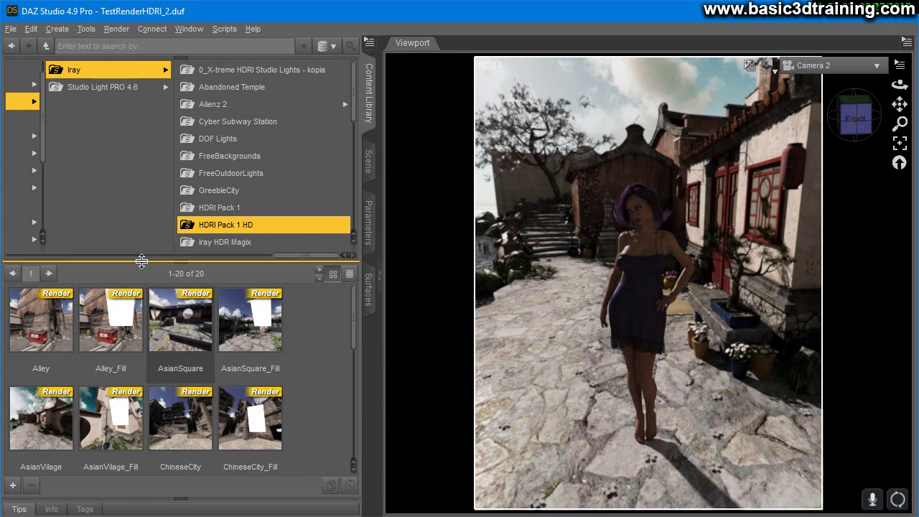
pyautogui.moveTo(144, 259); pyautogui.dragTo(144, 155)
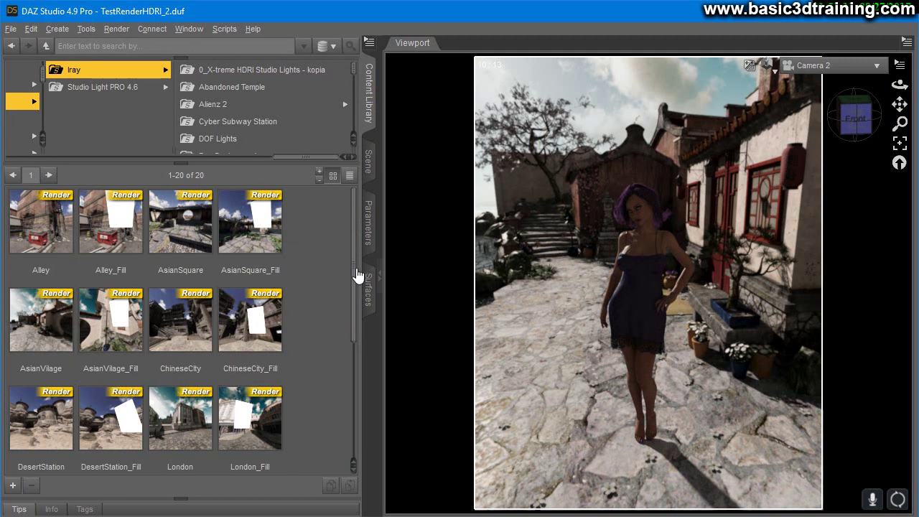
pyautogui.moveTo(357, 273); pyautogui.dragTo(359, 332)
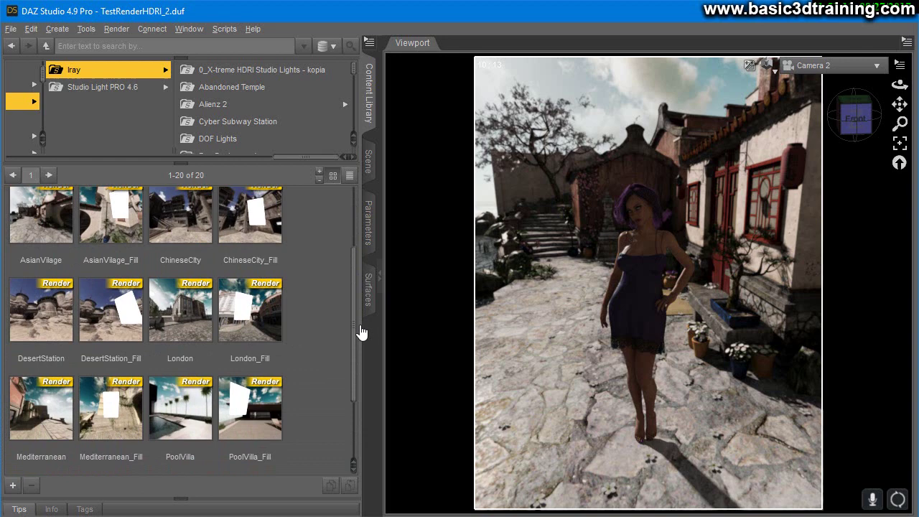
# Step: Apply the DesertStation preset and move Camera 2 behind the figure to face the round tower and stone bridge
pyautogui.doubleClick(43, 307)
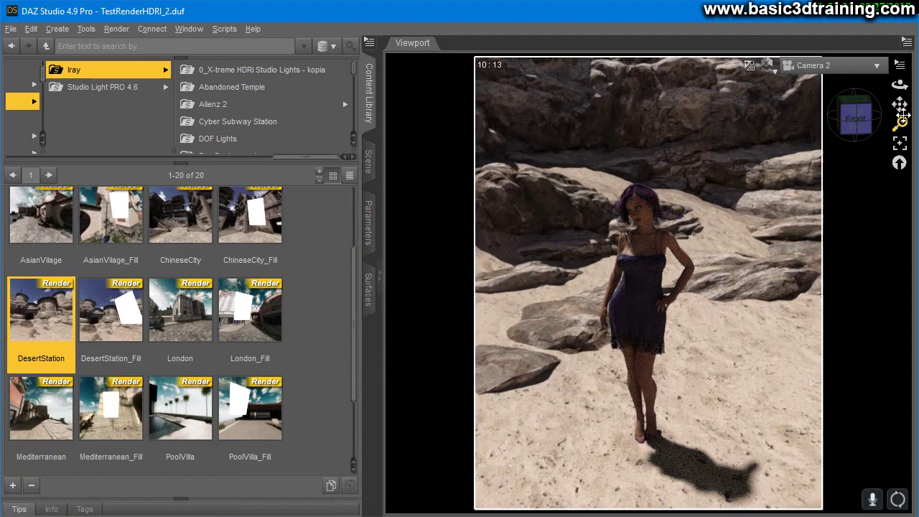
pyautogui.moveTo(900, 123)
pyautogui.mouseDown()
pyautogui.moveTo(901, 72)
pyautogui.moveTo(901, 104)
pyautogui.moveTo(913, 119)
pyautogui.mouseUp()
pyautogui.moveTo(899, 85); pyautogui.dragTo(904, 85)
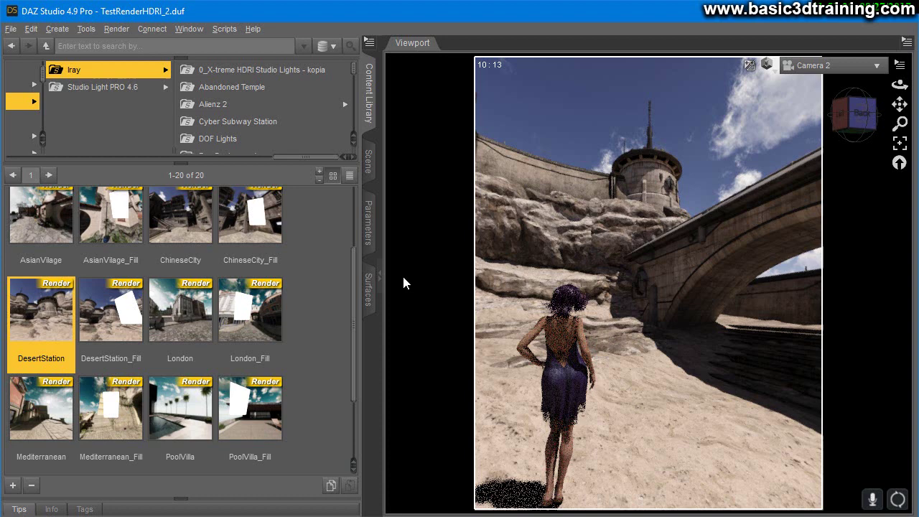
# Step: Apply the PoolVilla preset and orbit Camera 2 to a front view of the figure beside the pool and palm trees
pyautogui.doubleClick(180, 415)
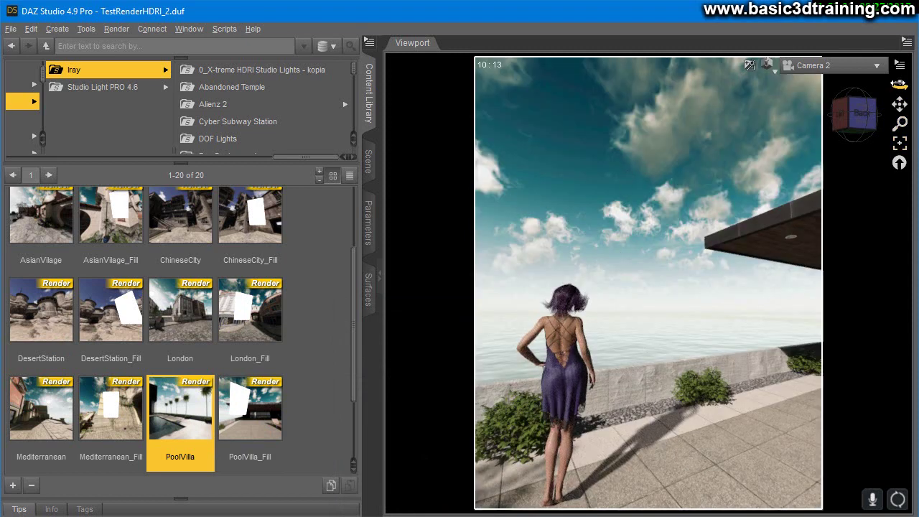
pyautogui.moveTo(899, 84); pyautogui.dragTo(797, 86)
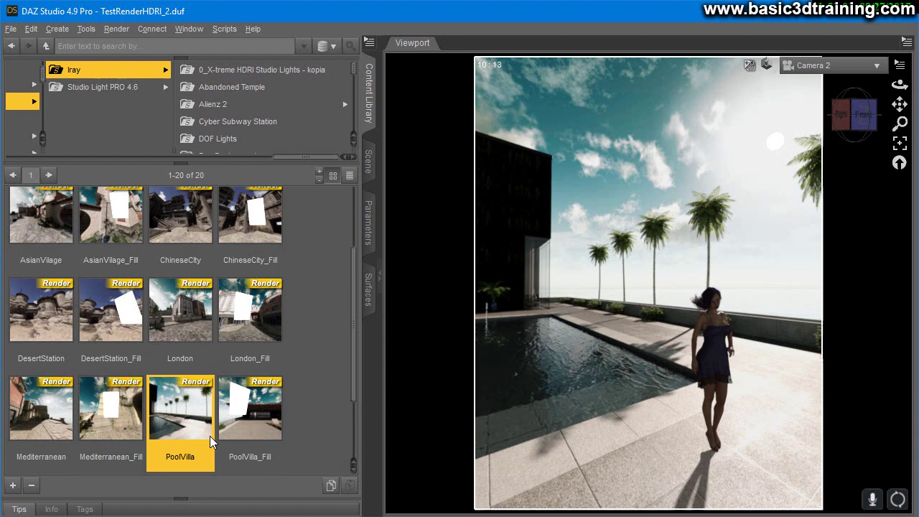
# Step: Apply the PoolVilla_Fill preset, orbit Camera 2 to see the white fill panel, and turn back to the figure before the palms
pyautogui.scroll(2, 338, 316)
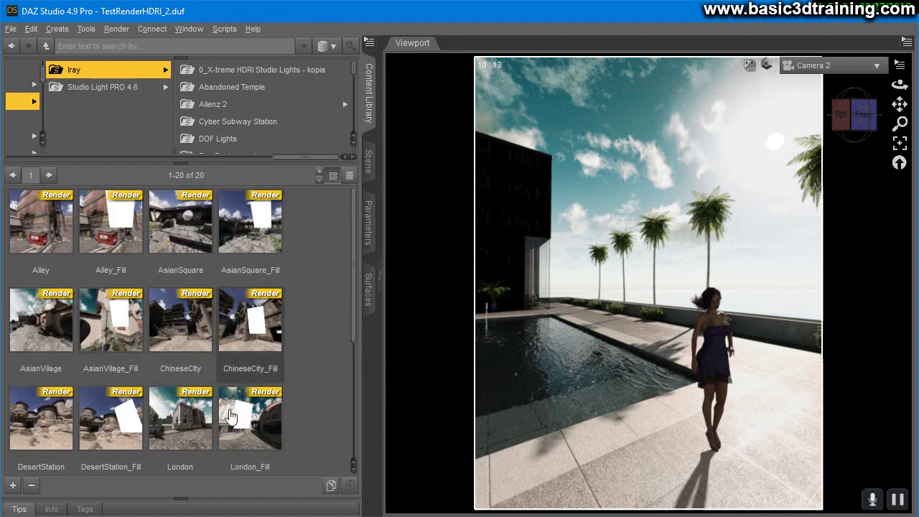
pyautogui.scroll(-4, 319, 386)
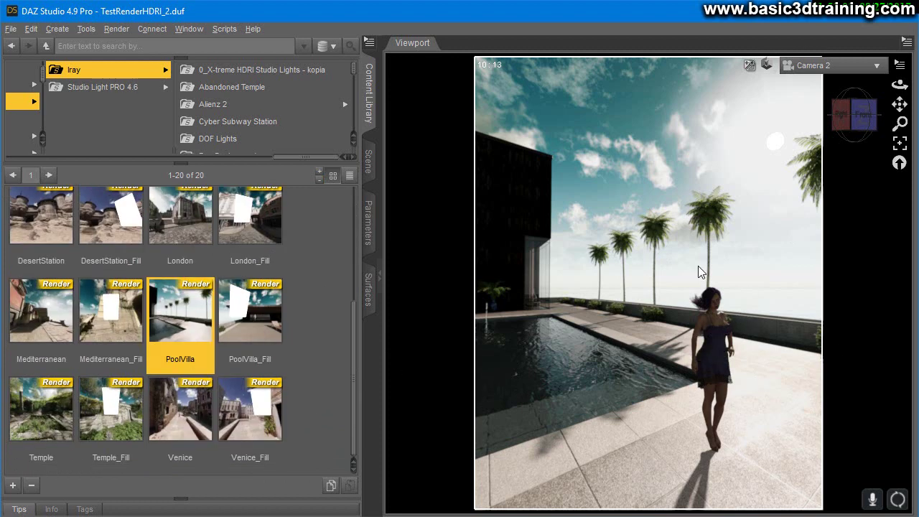
pyautogui.doubleClick(250, 318)
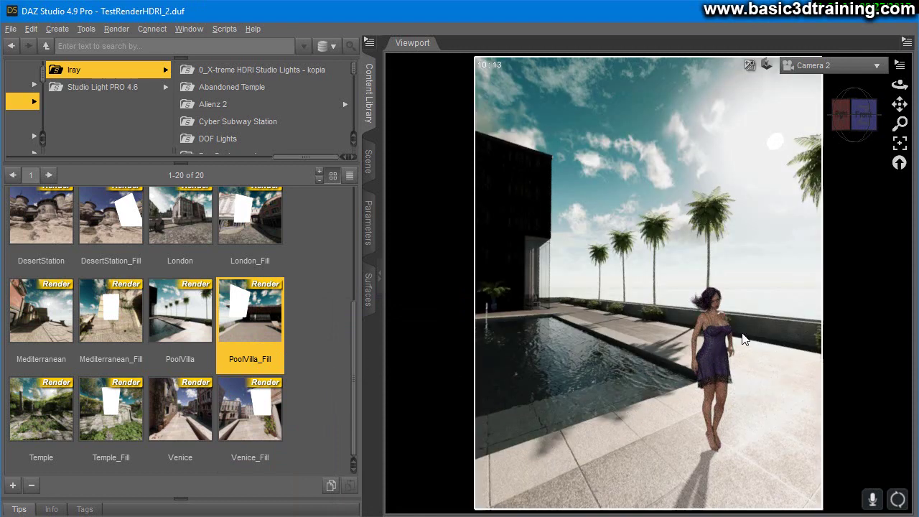
pyautogui.moveTo(900, 85)
pyautogui.mouseDown()
pyautogui.moveTo(917, 74)
pyautogui.moveTo(890, 86)
pyautogui.mouseUp()
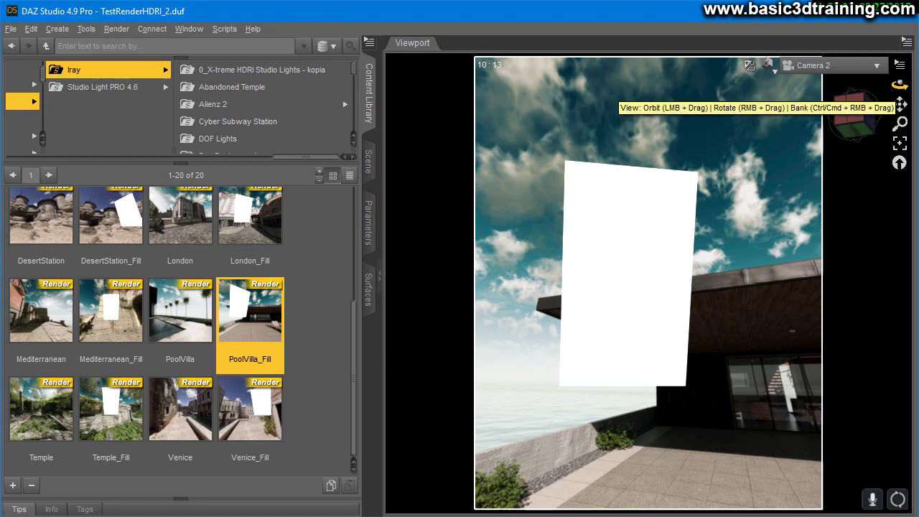
pyautogui.moveTo(900, 84); pyautogui.dragTo(889, 85)
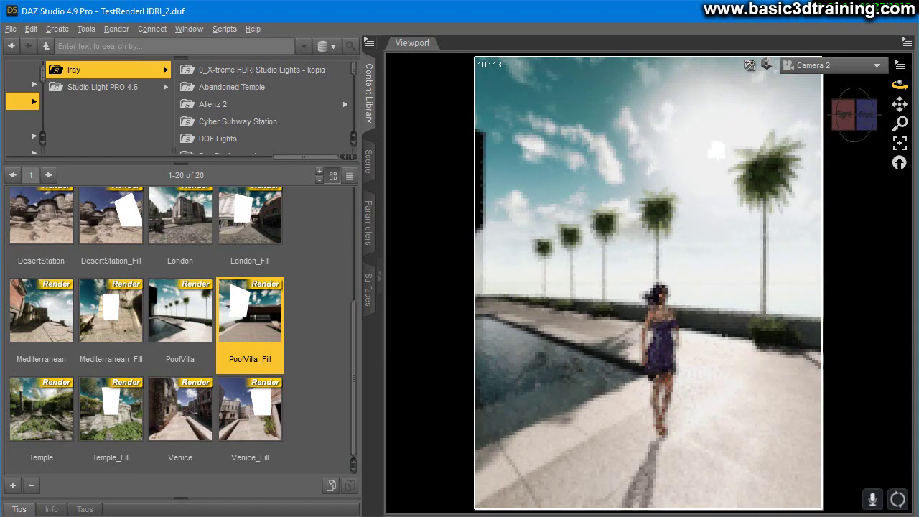
# Step: Move Camera 2 in from the front to frame the figure from head to thighs, with the pool and palm trees behind her
pyautogui.moveTo(900, 123); pyautogui.dragTo(907, 87)
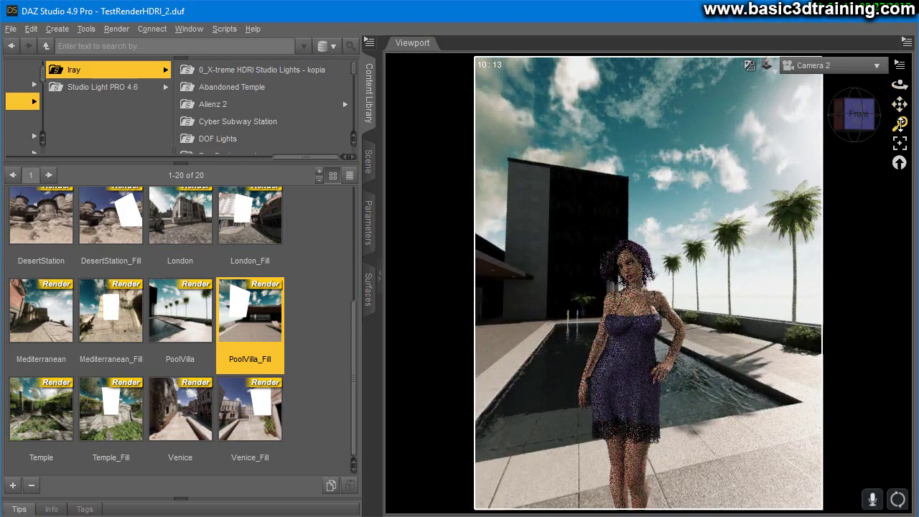
pyautogui.moveTo(900, 123); pyautogui.dragTo(894, 84)
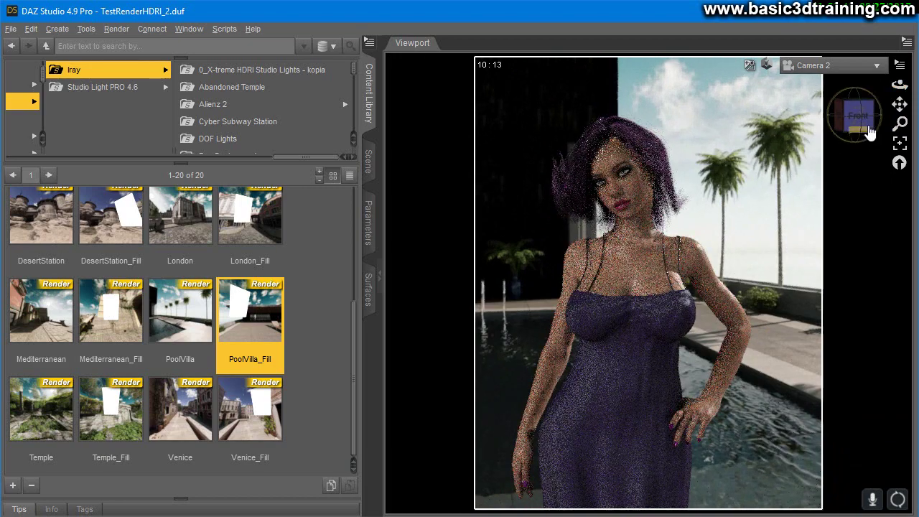
pyautogui.moveTo(900, 118); pyautogui.dragTo(901, 130)
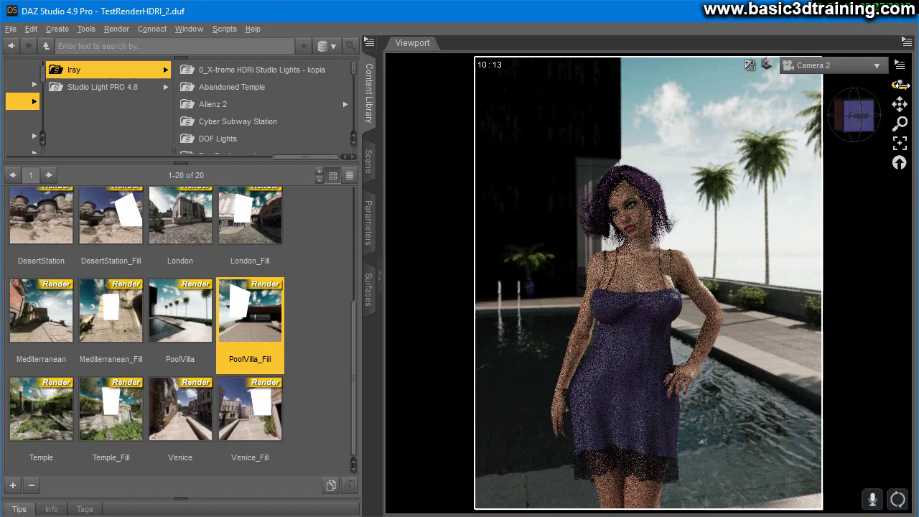
pyautogui.moveTo(901, 84)
pyautogui.mouseDown()
pyautogui.moveTo(892, 85)
pyautogui.moveTo(902, 96)
pyautogui.mouseUp()
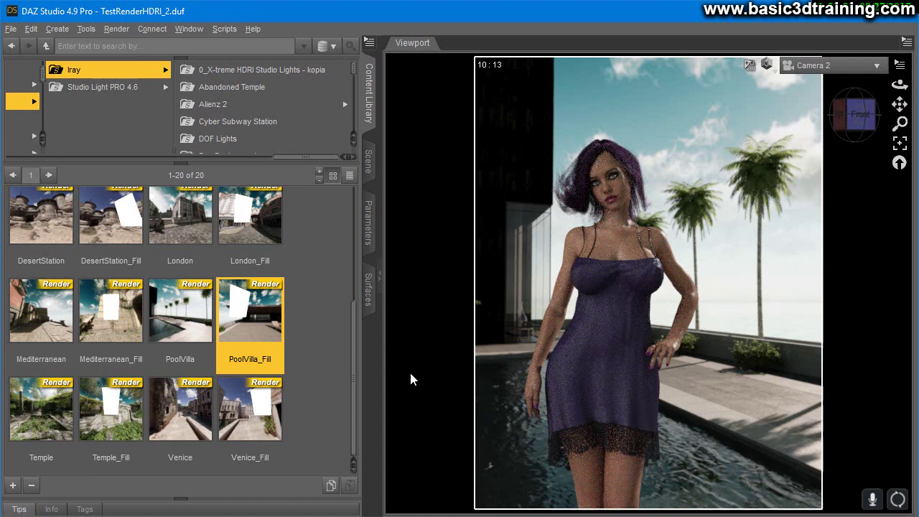
# Step: Turn on Depth of Field in the camera parameters of Camera 2
pyautogui.click(115, 32)
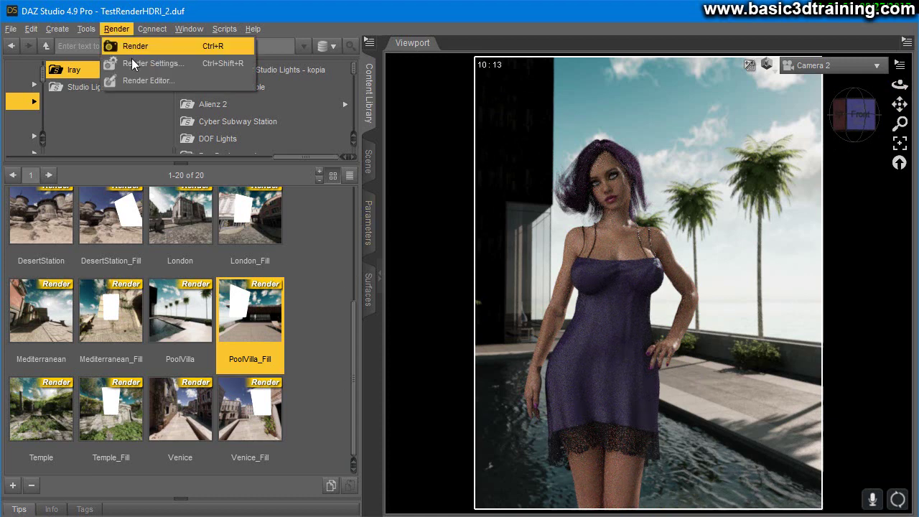
pyautogui.click(369, 161)
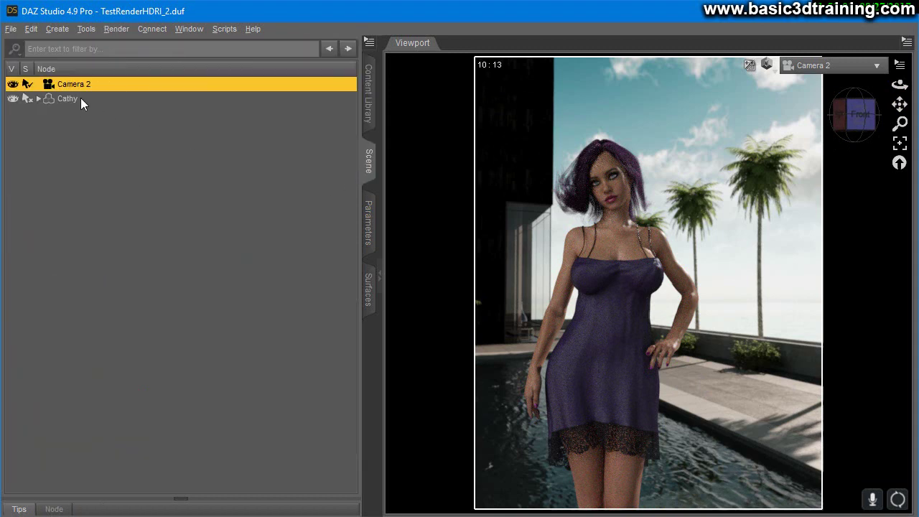
pyautogui.click(369, 228)
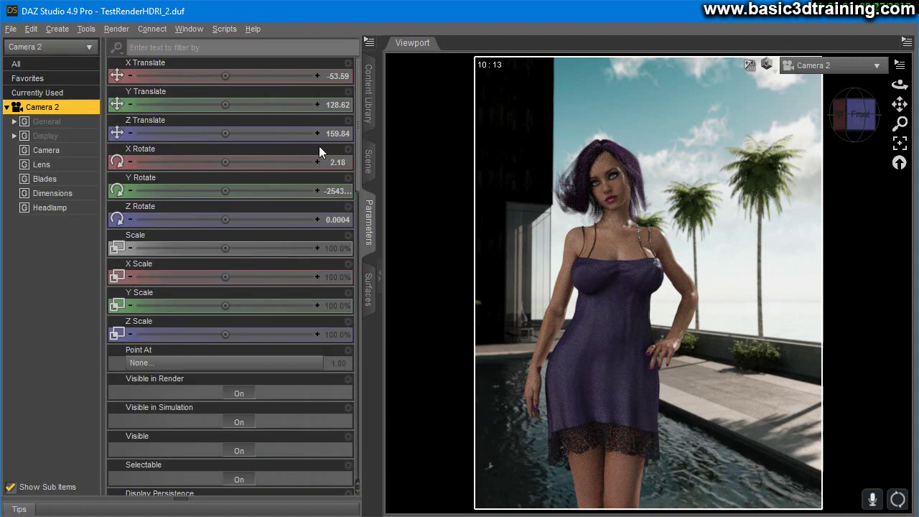
pyautogui.click(46, 150)
pyautogui.click(241, 165)
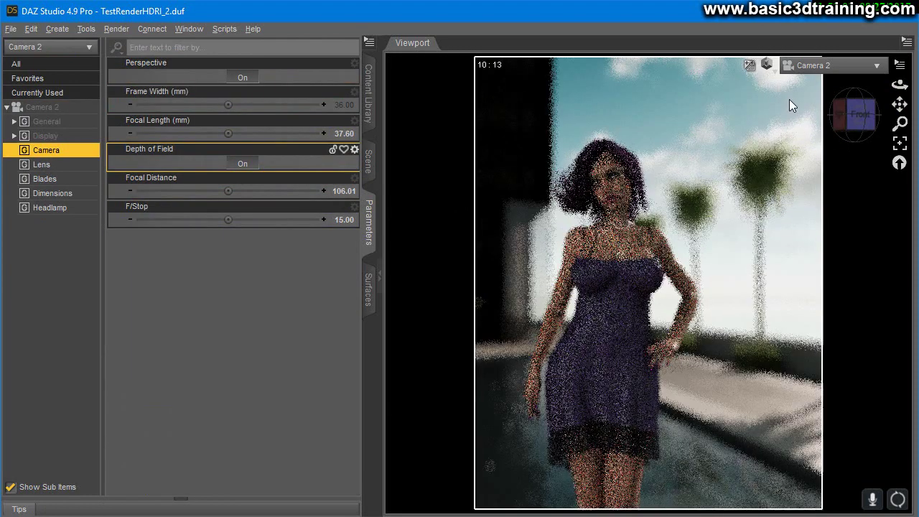
# Step: Switch to the Top View in Wireframe and set Camera 2's focal distance to 161.09 so the focus zone covers the figure
pyautogui.click(819, 66)
pyautogui.click(767, 154)
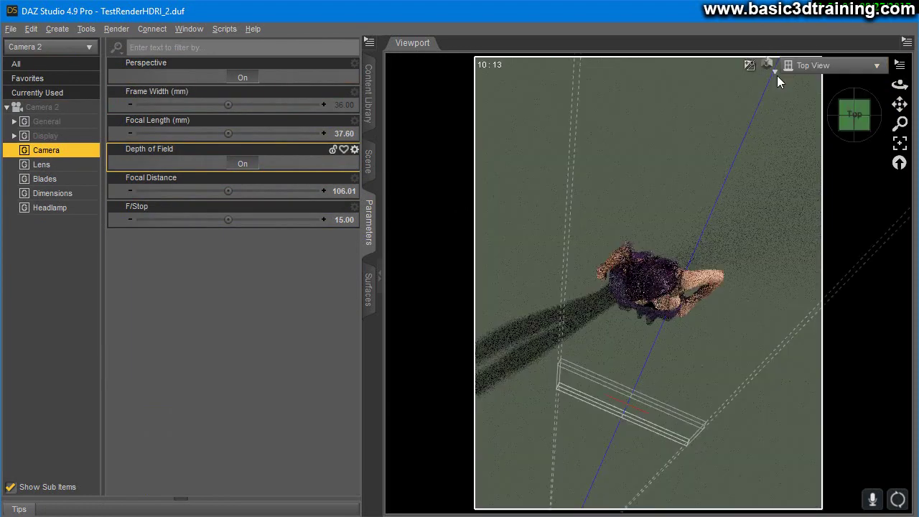
pyautogui.click(768, 66)
pyautogui.click(767, 113)
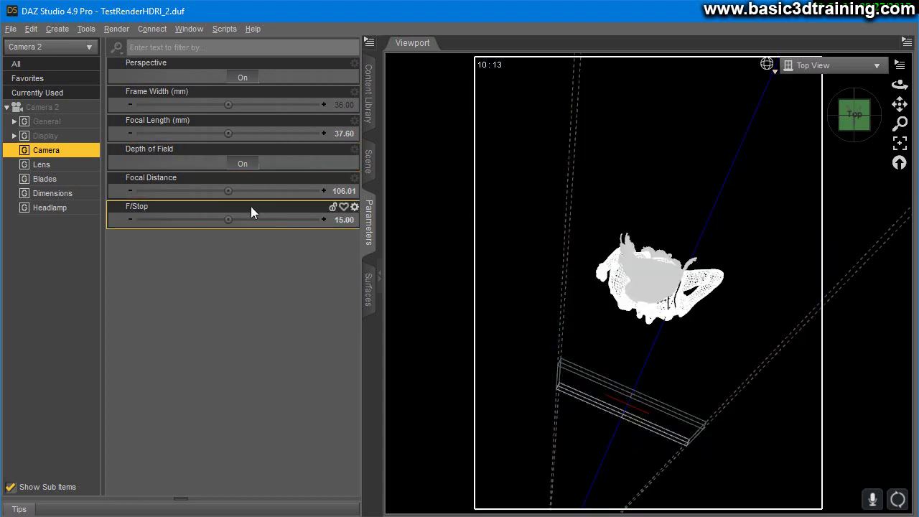
pyautogui.moveTo(229, 190); pyautogui.dragTo(267, 191)
# Step: Return to the Camera 2 view and switch the shading back to NVIDIA Iray
pyautogui.click(820, 67)
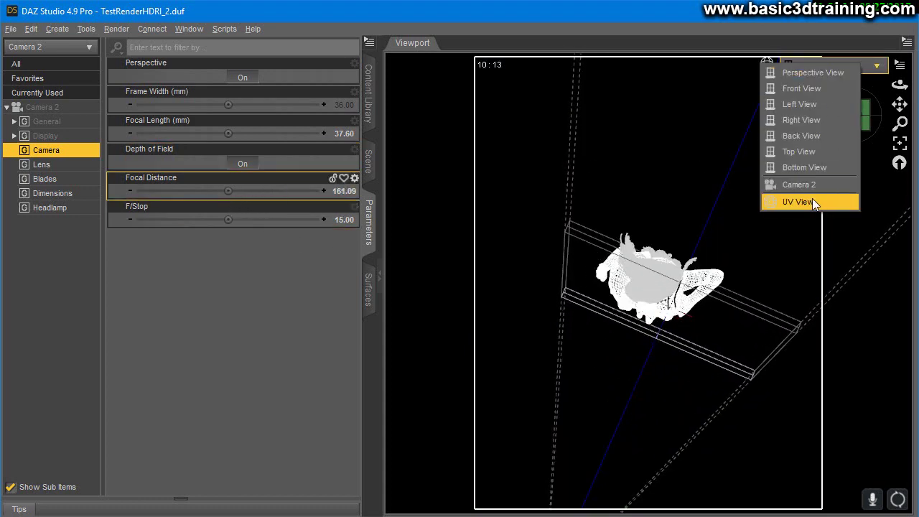
pyautogui.click(812, 182)
pyautogui.click(767, 65)
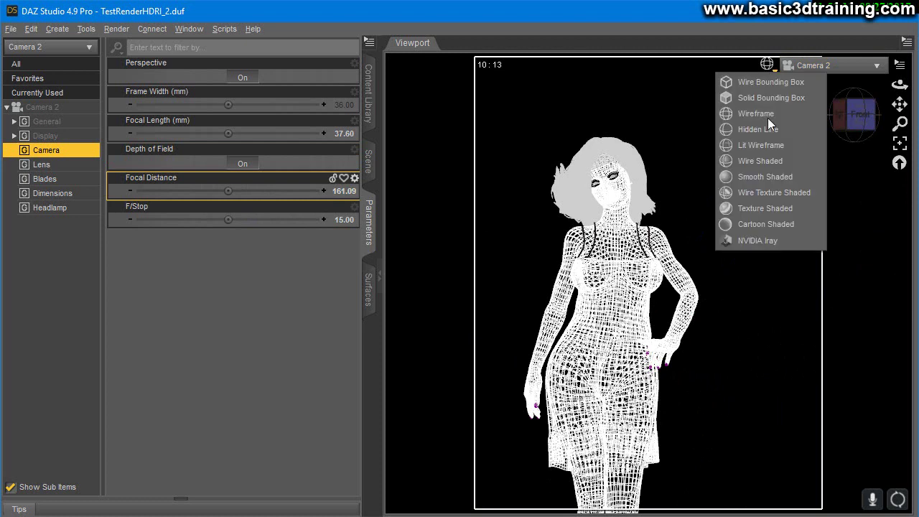
pyautogui.click(749, 240)
# Step: Set the Film ISO to 200 in the Tone Mapping render settings and close the settings
pyautogui.click(116, 29)
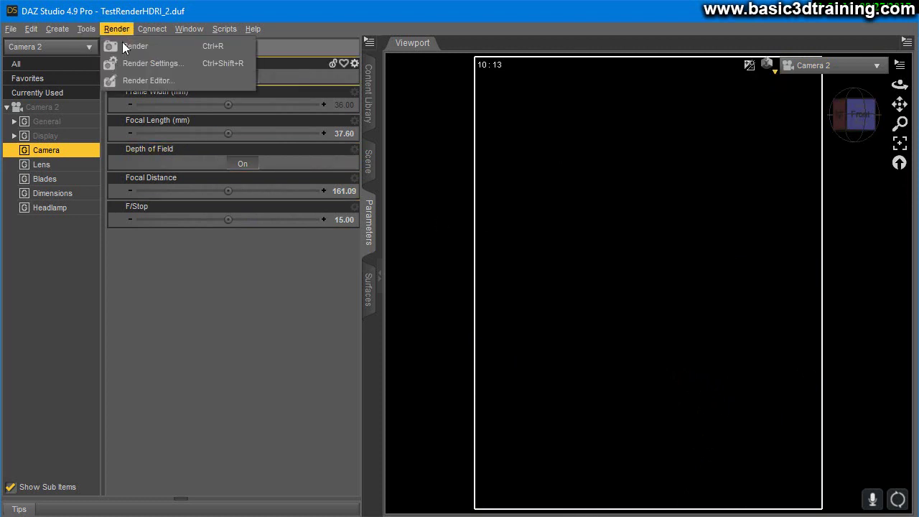
pyautogui.click(122, 45)
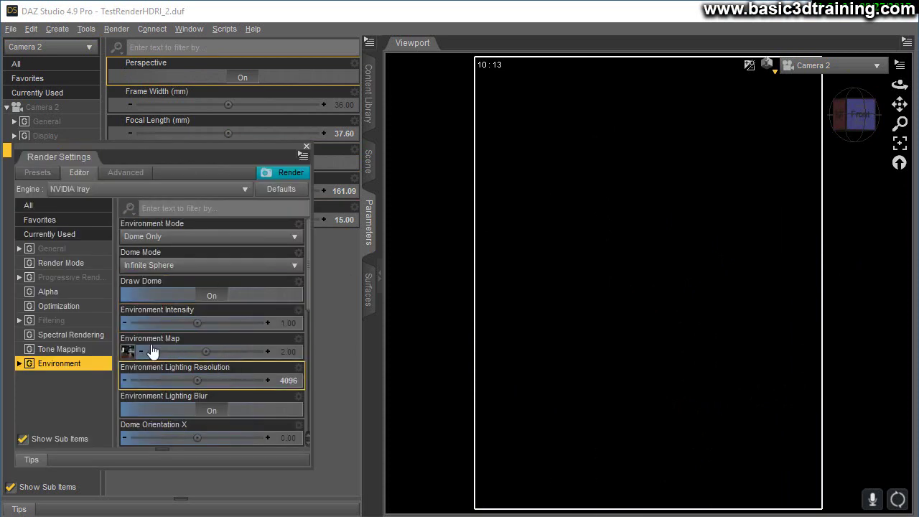
pyautogui.click(101, 349)
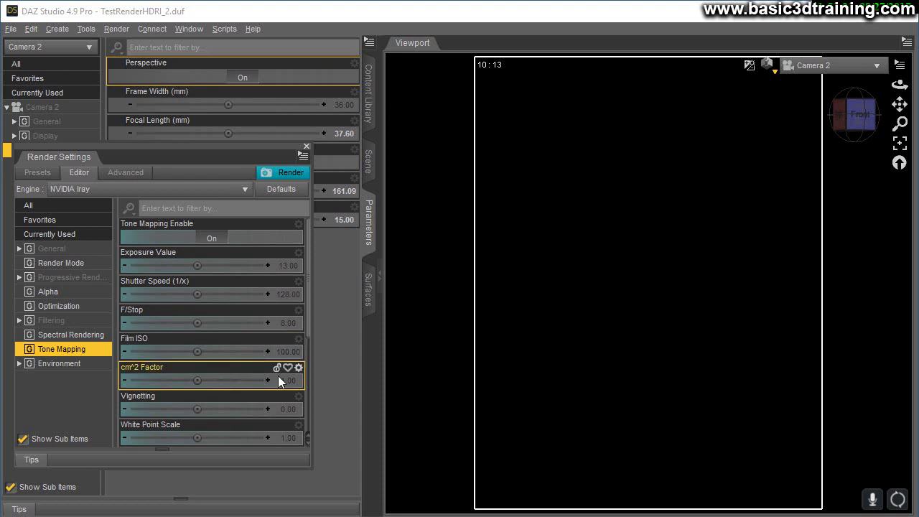
pyautogui.click(283, 351)
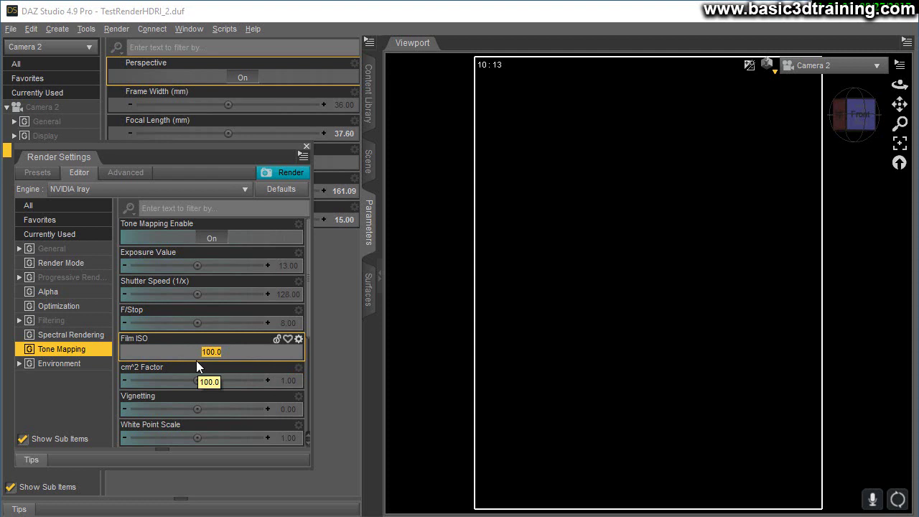
pyautogui.write('200')
pyautogui.press('Return')
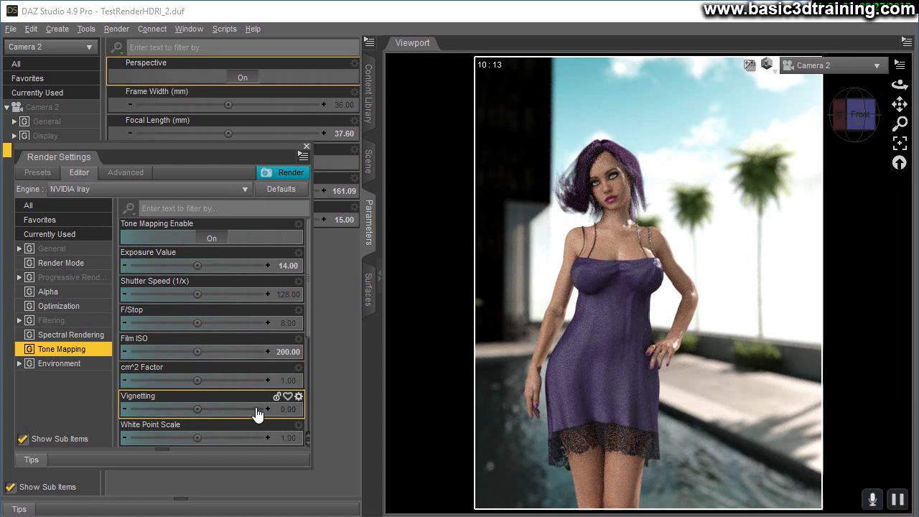
pyautogui.click(306, 147)
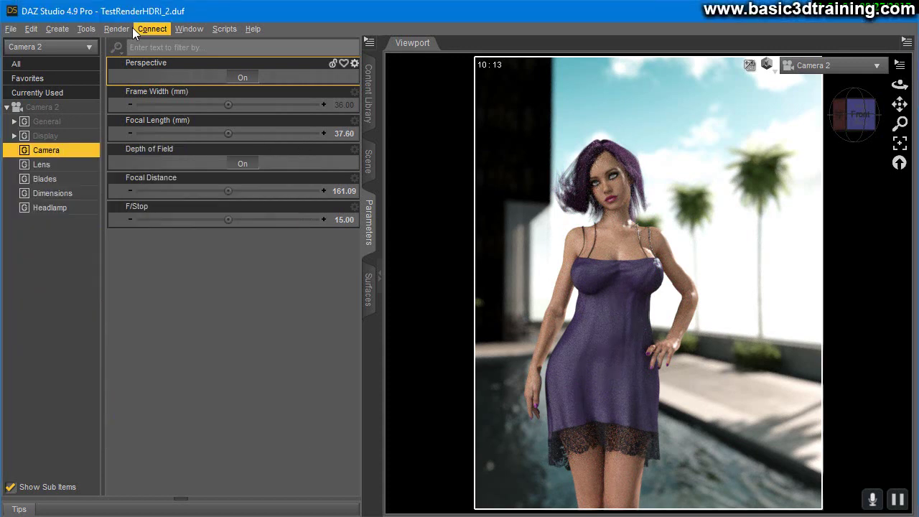
# Step: Apply the PoolVilla preset without the fill panel to compare the lighting on the figure
pyautogui.click(370, 104)
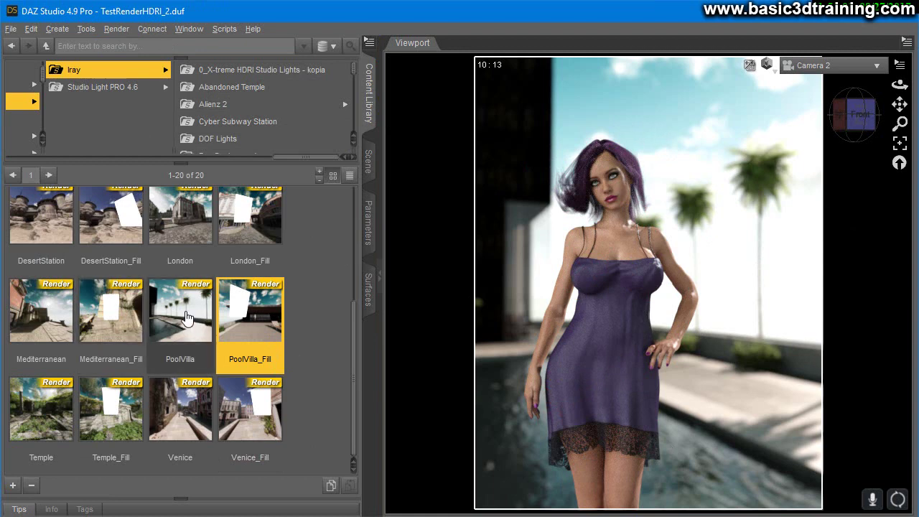
pyautogui.doubleClick(185, 317)
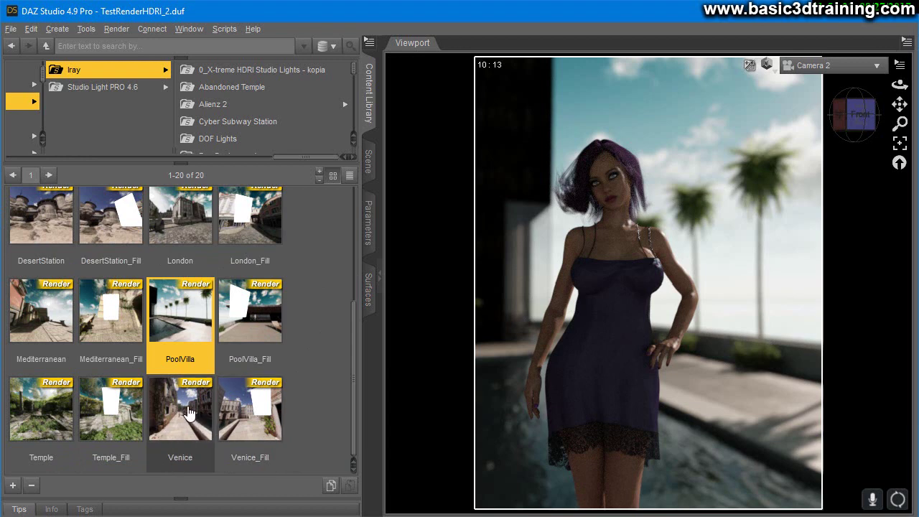
# Step: Apply the Venice preset and orbit Camera 2 behind the figure, pulling back to show the walkway and canal
pyautogui.doubleClick(183, 440)
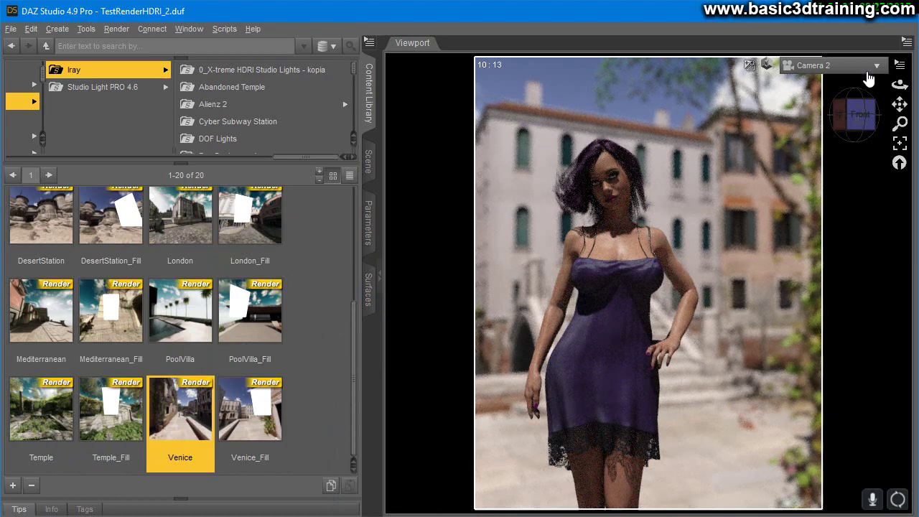
pyautogui.moveTo(900, 84); pyautogui.dragTo(918, 85)
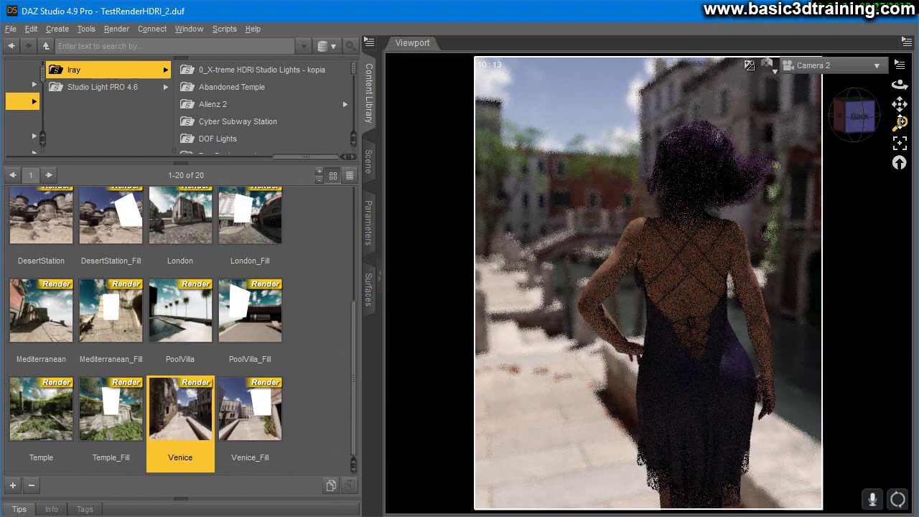
pyautogui.moveTo(900, 123); pyautogui.dragTo(899, 147)
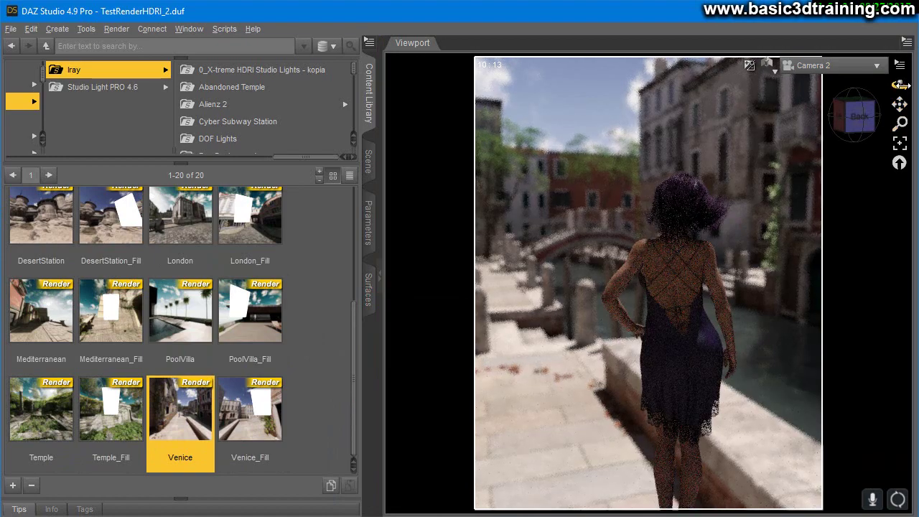
pyautogui.moveTo(899, 85); pyautogui.dragTo(888, 85)
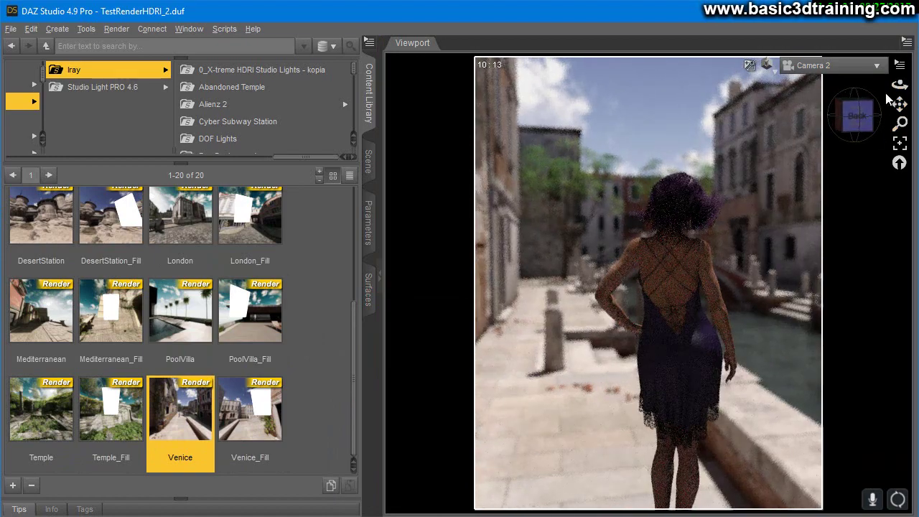
# Step: Rotate the figure 180 degrees on the Y axis to face Camera 2
pyautogui.click(369, 161)
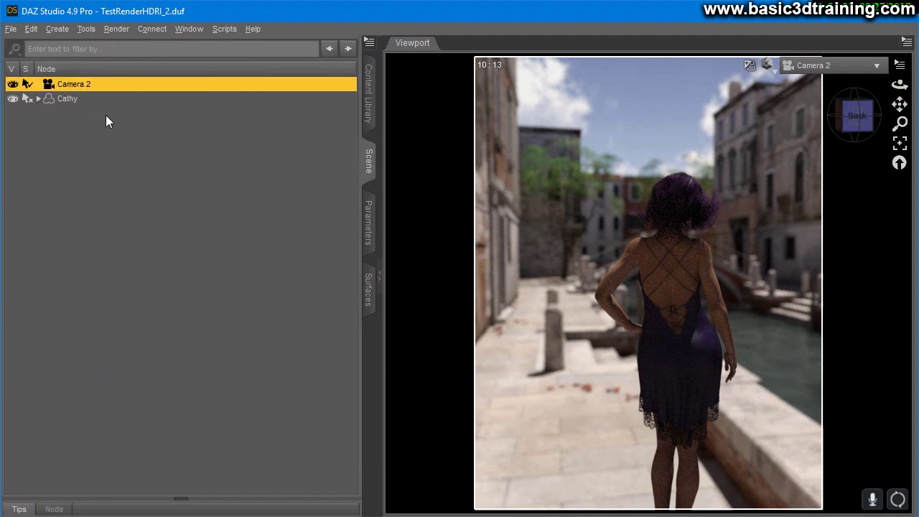
pyautogui.click(65, 99)
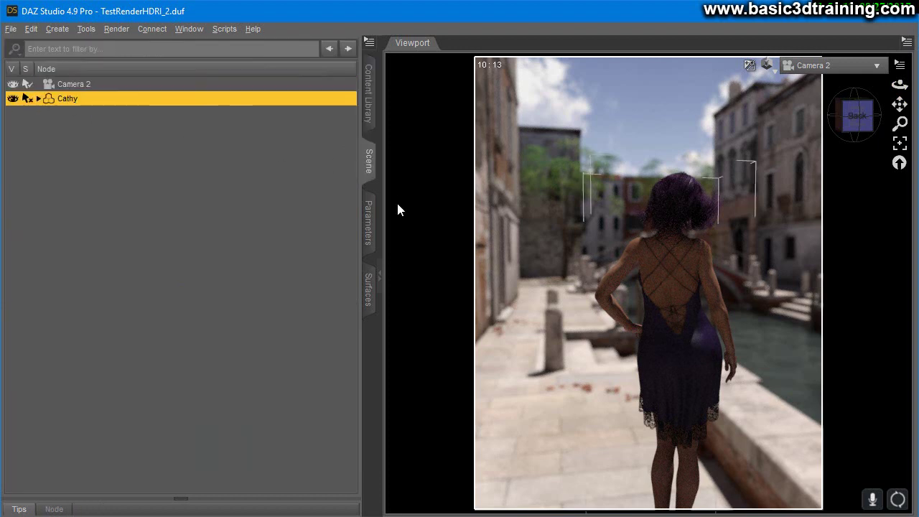
pyautogui.click(368, 228)
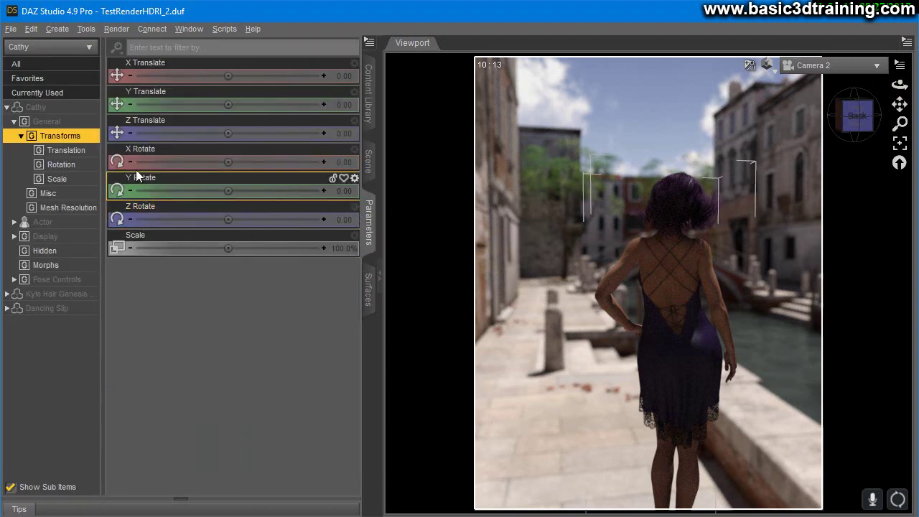
pyautogui.click(343, 193)
pyautogui.write('180')
pyautogui.press('Return')
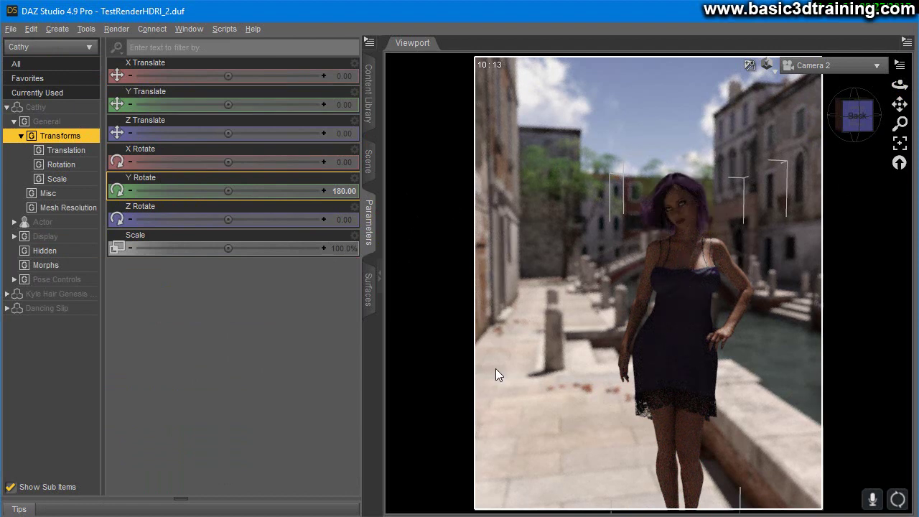
# Step: Apply the Venice_Fill preset and move Camera 2 closer to the figure beside the canal
pyautogui.click(377, 163)
pyautogui.click(363, 90)
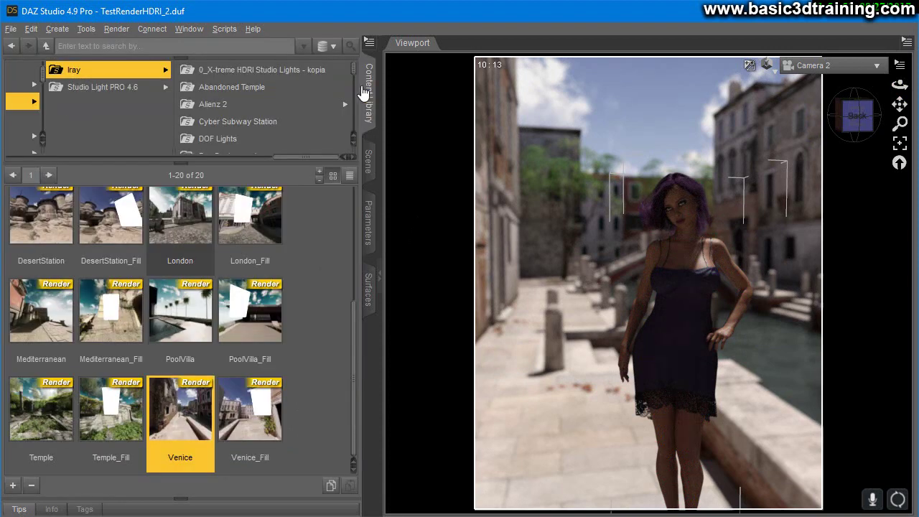
pyautogui.doubleClick(259, 422)
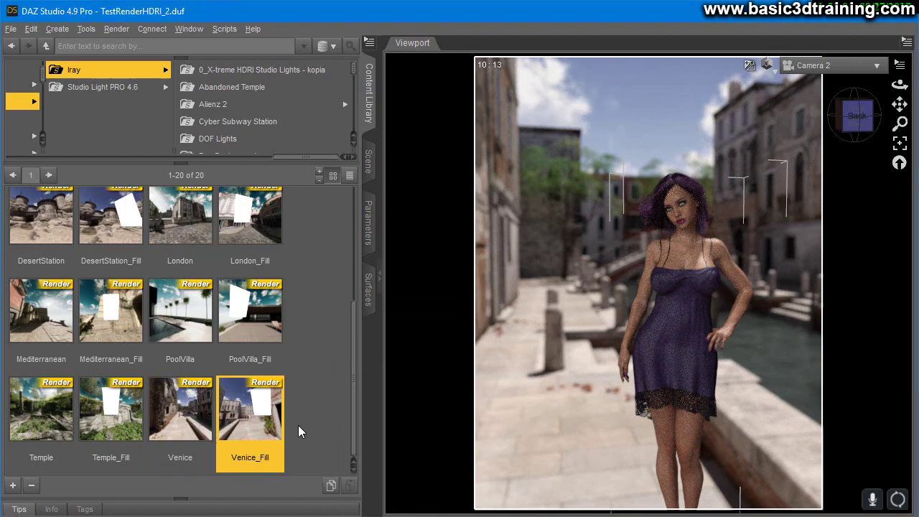
pyautogui.moveTo(899, 85)
pyautogui.mouseDown()
pyautogui.moveTo(917, 85)
pyautogui.moveTo(880, 85)
pyautogui.moveTo(900, 85)
pyautogui.mouseUp()
pyautogui.moveTo(900, 122); pyautogui.dragTo(904, 82)
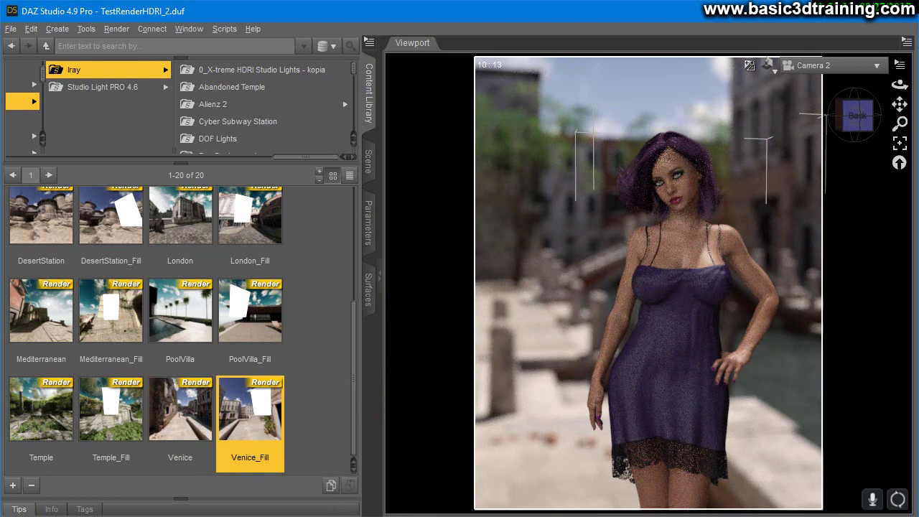
# Step: Apply the AsianSquare_Fill preset, orbit Camera 2 around to the figure's back, and pull back slightly
pyautogui.scroll(3, 154, 359)
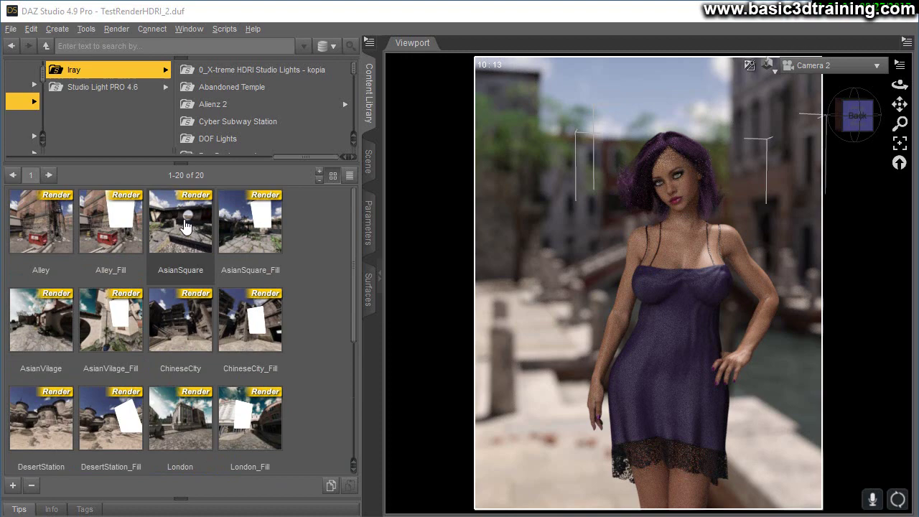
pyautogui.doubleClick(250, 224)
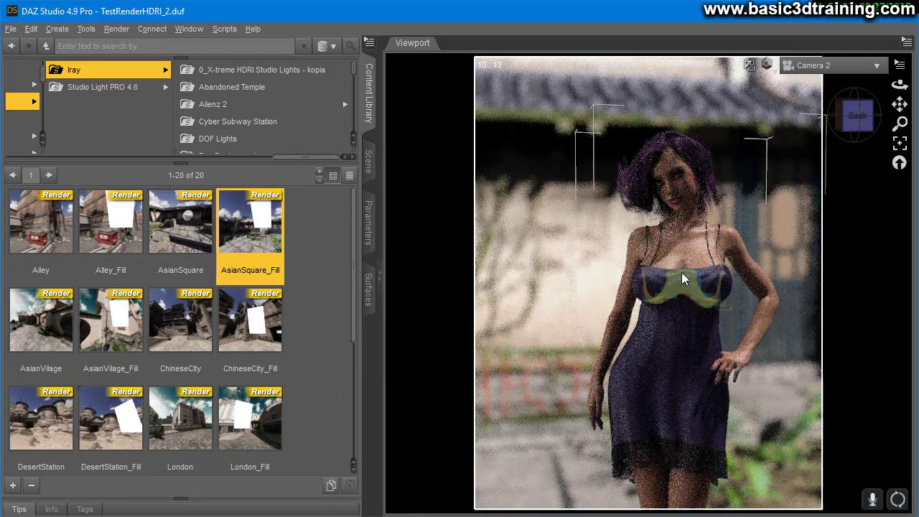
pyautogui.moveTo(900, 85); pyautogui.dragTo(819, 92)
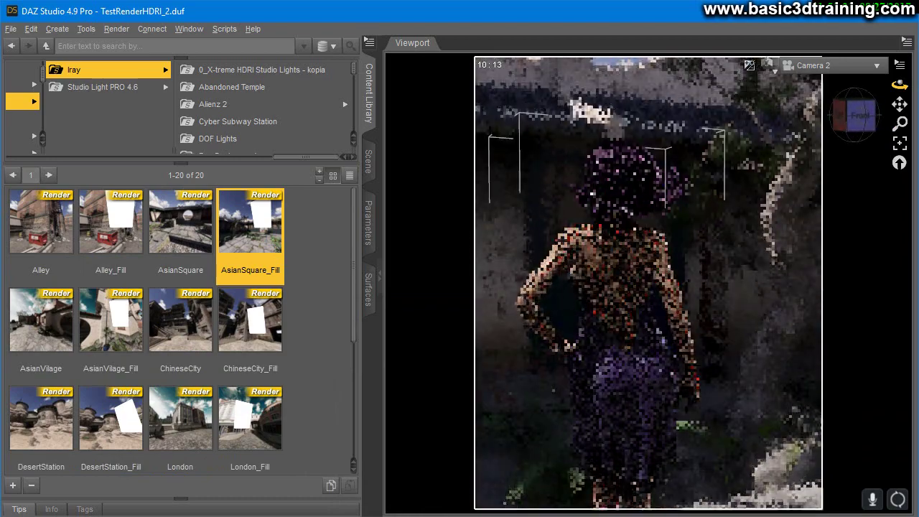
pyautogui.moveTo(902, 123); pyautogui.dragTo(902, 130)
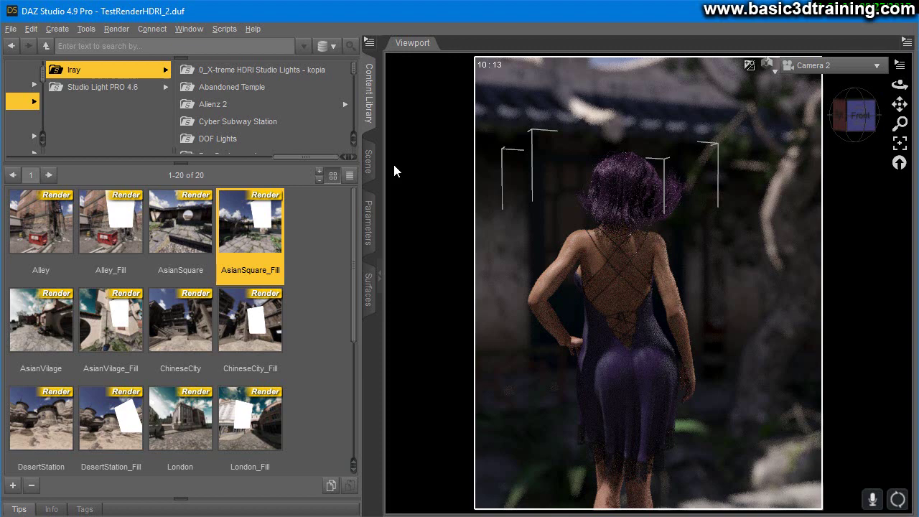
# Step: Set the figure's Y rotation to 0 and orbit Camera 2 to a full-length three-quarter view in the courtyard
pyautogui.click(369, 159)
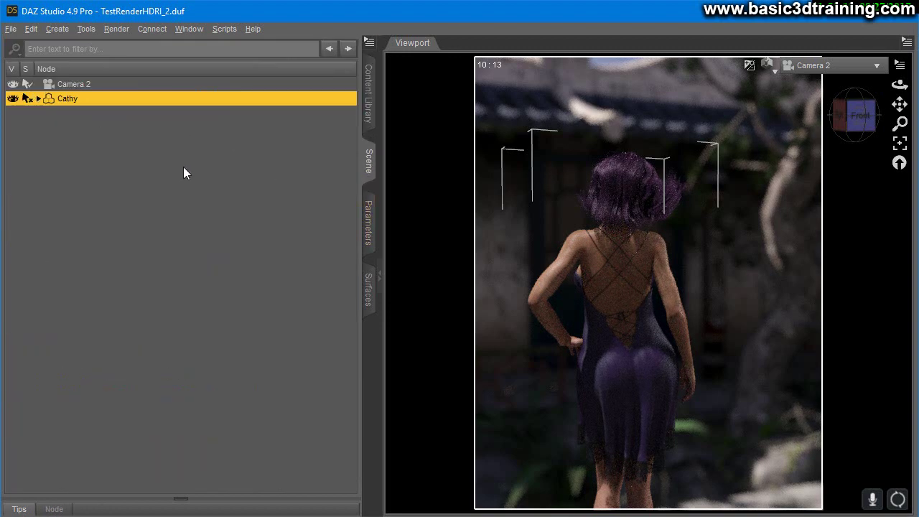
pyautogui.click(367, 225)
pyautogui.click(338, 191)
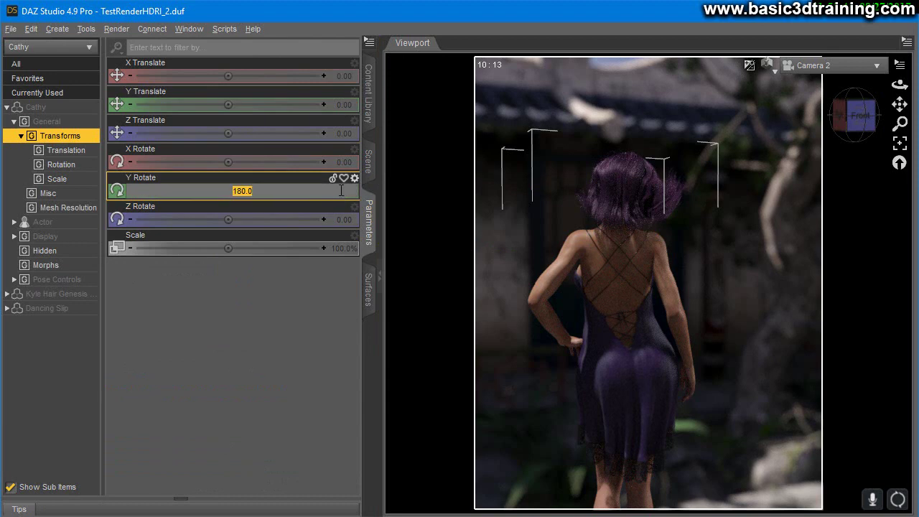
pyautogui.write('0')
pyautogui.press('Return')
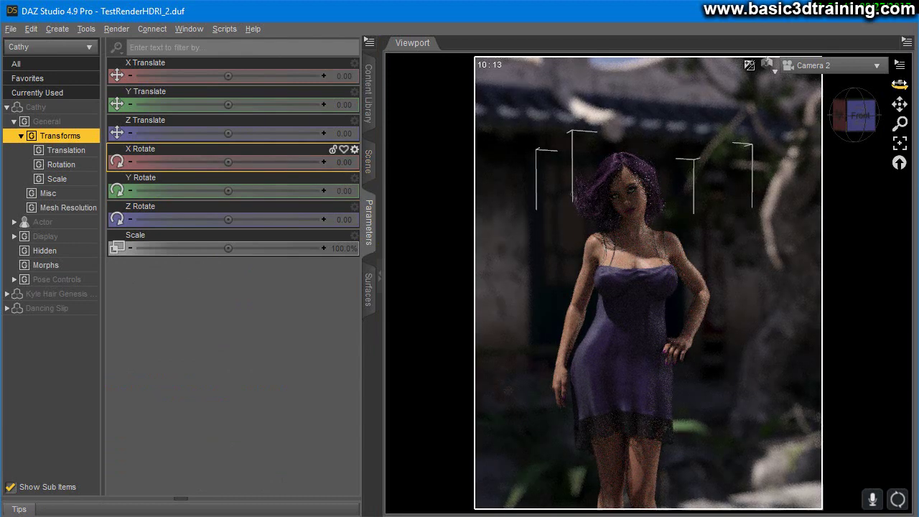
pyautogui.moveTo(900, 84)
pyautogui.mouseDown()
pyautogui.moveTo(867, 84)
pyautogui.moveTo(918, 84)
pyautogui.mouseUp()
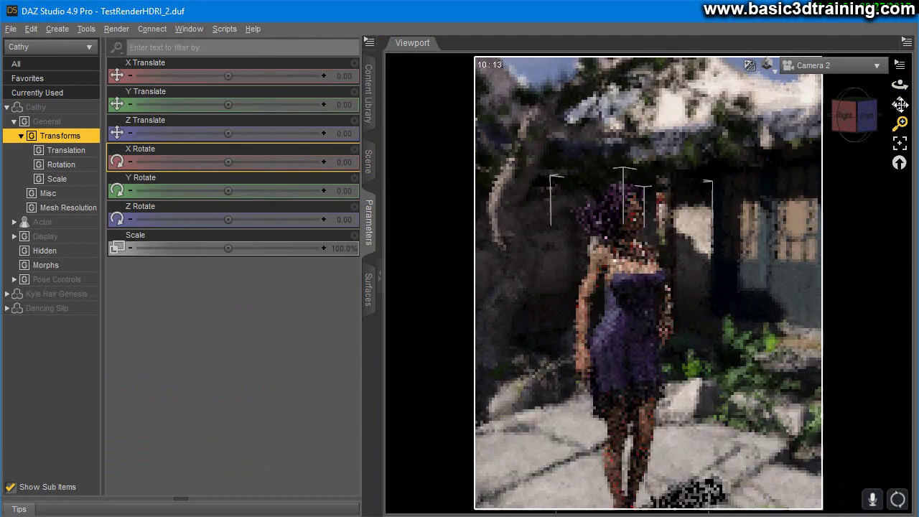
pyautogui.moveTo(900, 84); pyautogui.dragTo(900, 84)
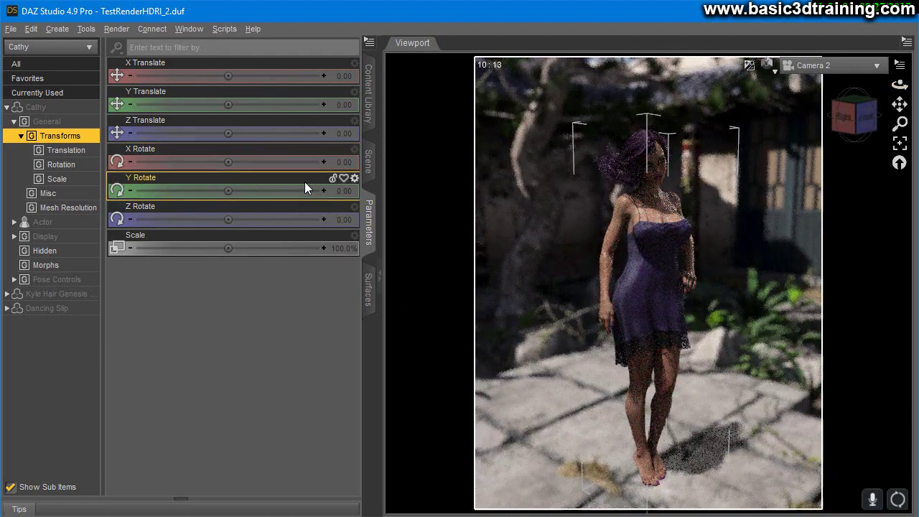
# Step: Turn off depth of field for Camera 2 and widen its focal length to 33.60 mm, showing more of the courtyard and sky
pyautogui.click(367, 163)
pyautogui.click(75, 84)
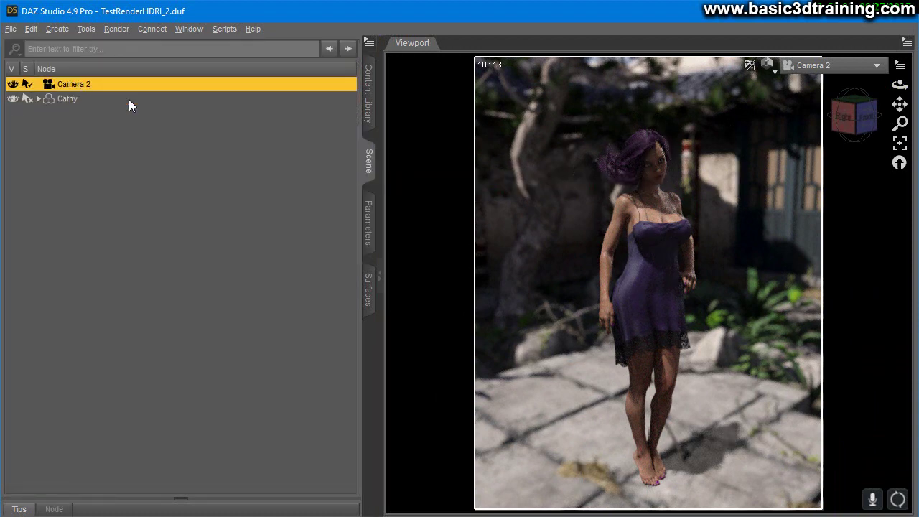
pyautogui.click(369, 228)
pyautogui.click(241, 164)
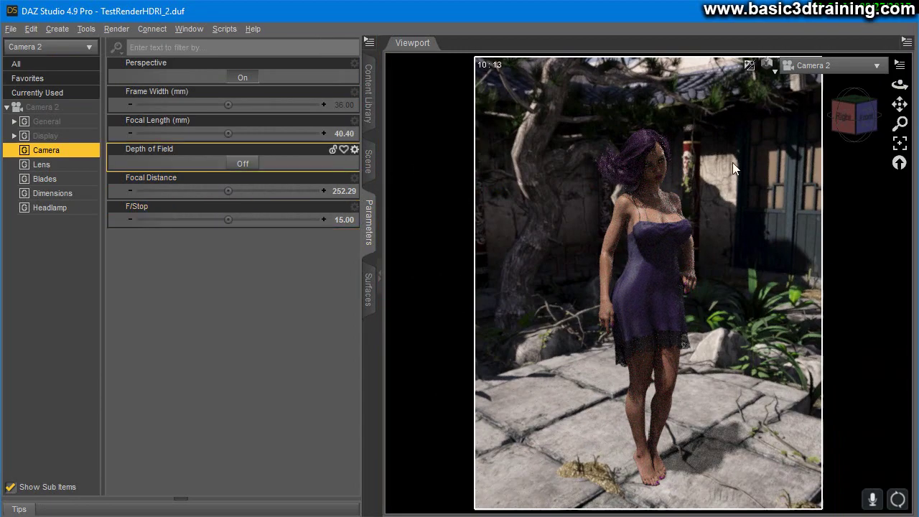
pyautogui.moveTo(908, 123); pyautogui.dragTo(908, 141, button='right')
pyautogui.moveTo(900, 85); pyautogui.dragTo(891, 98)
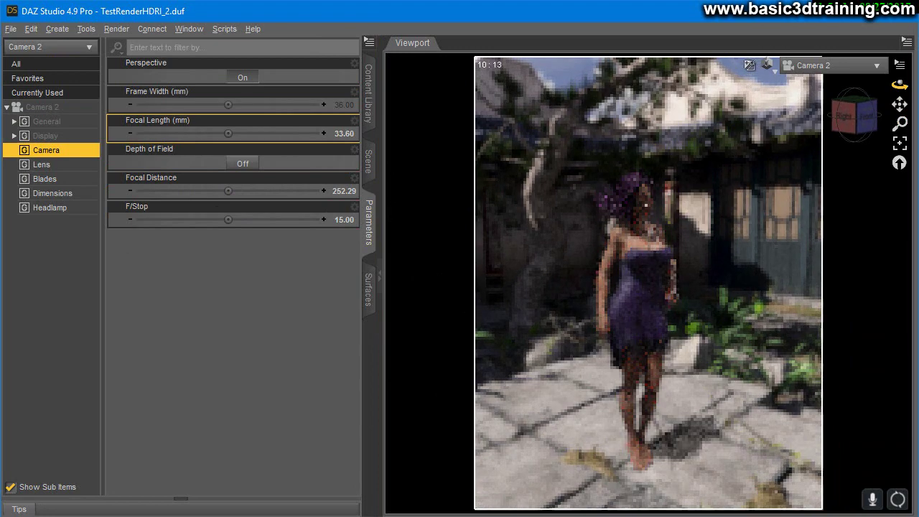
# Step: Compare the presets offered in the HDRI Pack 1 and HDRI Pack 1 HD folders
pyautogui.click(369, 161)
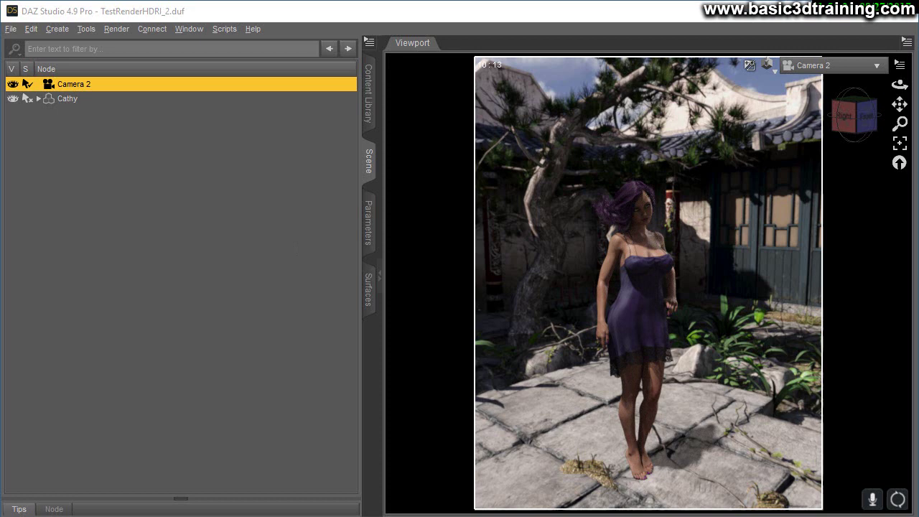
pyautogui.click(374, 109)
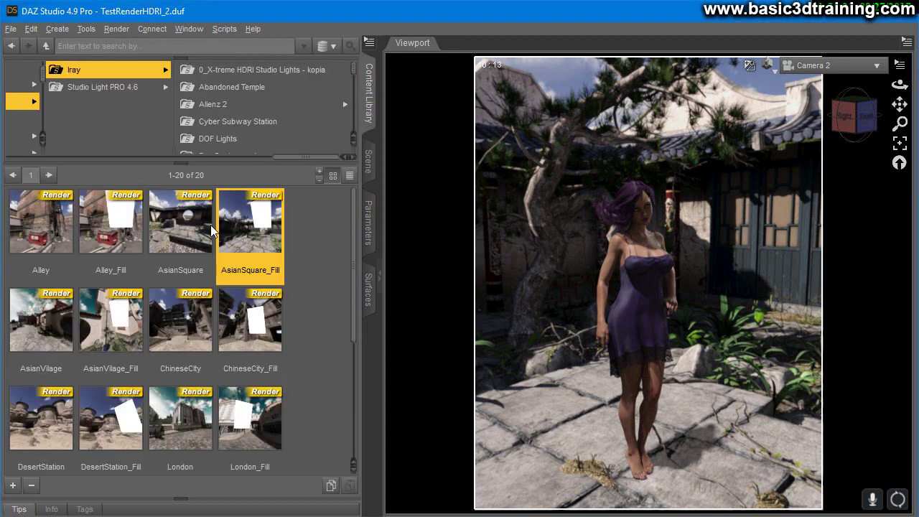
pyautogui.scroll(-2, 257, 121)
pyautogui.click(224, 105)
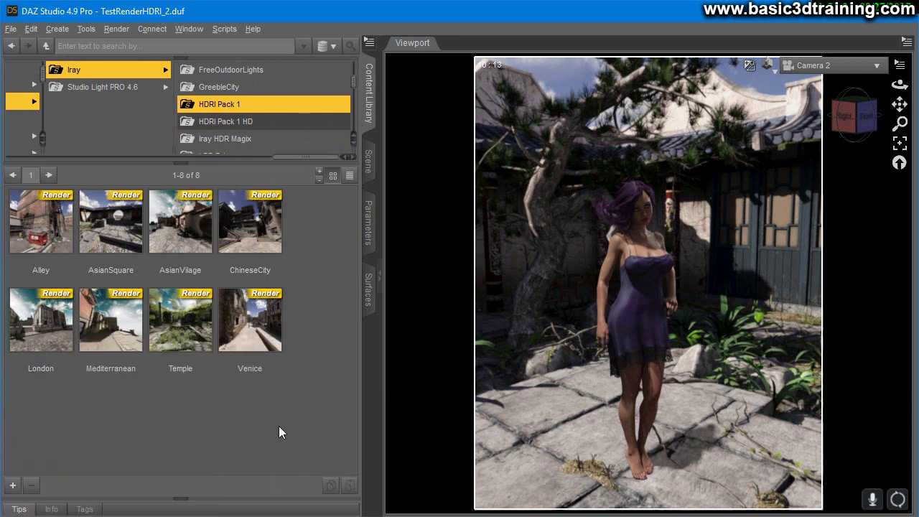
pyautogui.click(217, 121)
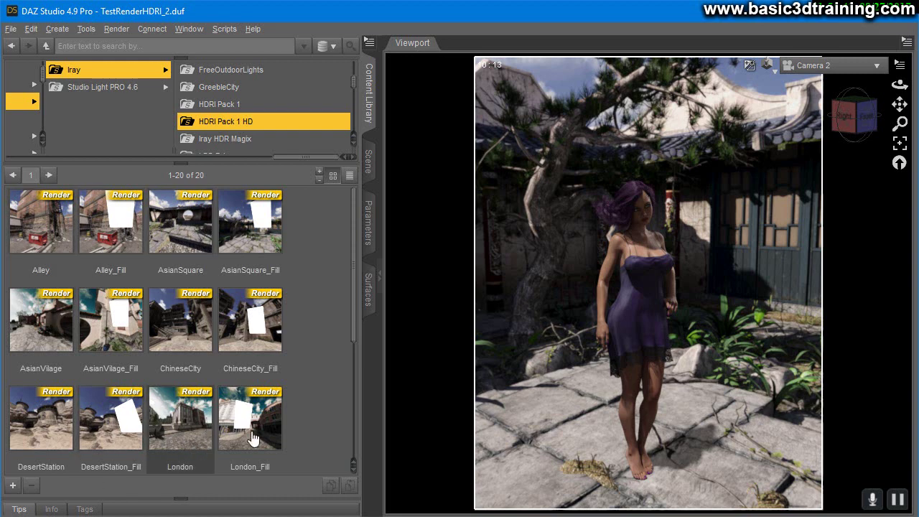
pyautogui.scroll(-3, 306, 348)
pyautogui.scroll(3, 306, 351)
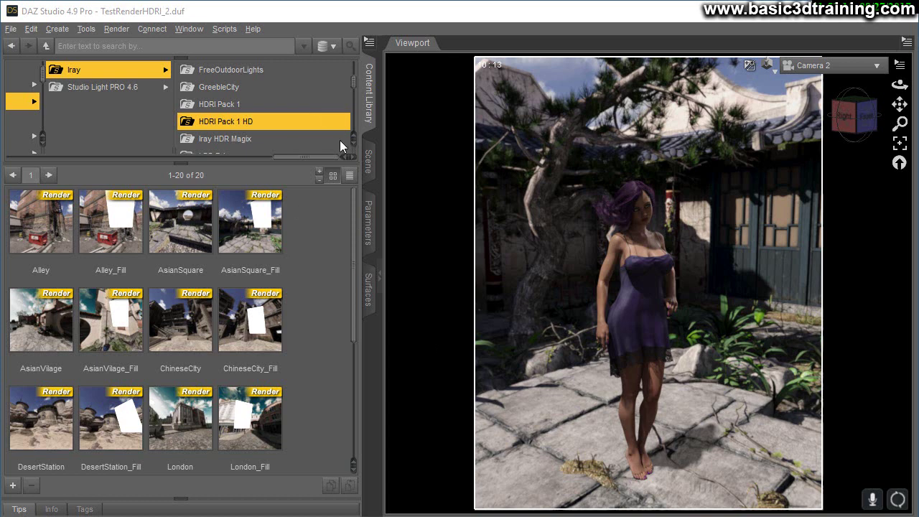
pyautogui.click(368, 163)
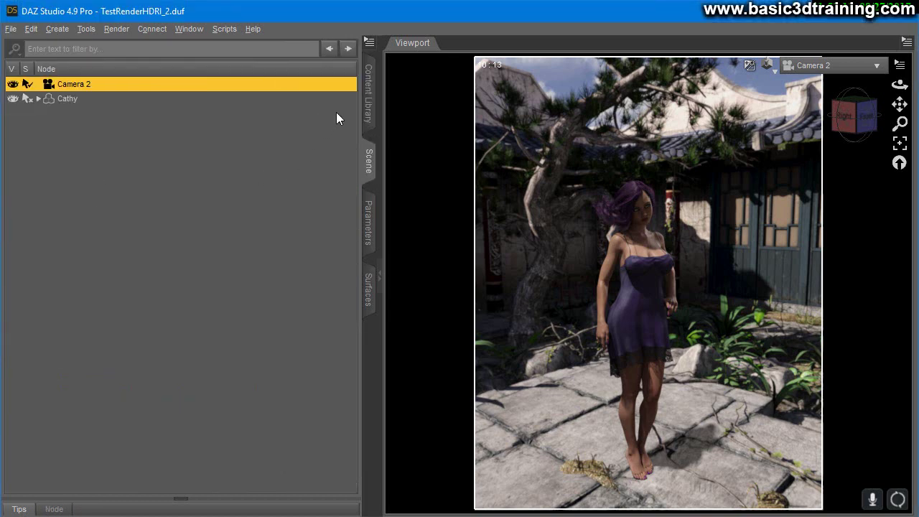
# Step: Enlarge the content library's folder list and open the Stonemason folder under Props
pyautogui.click(368, 101)
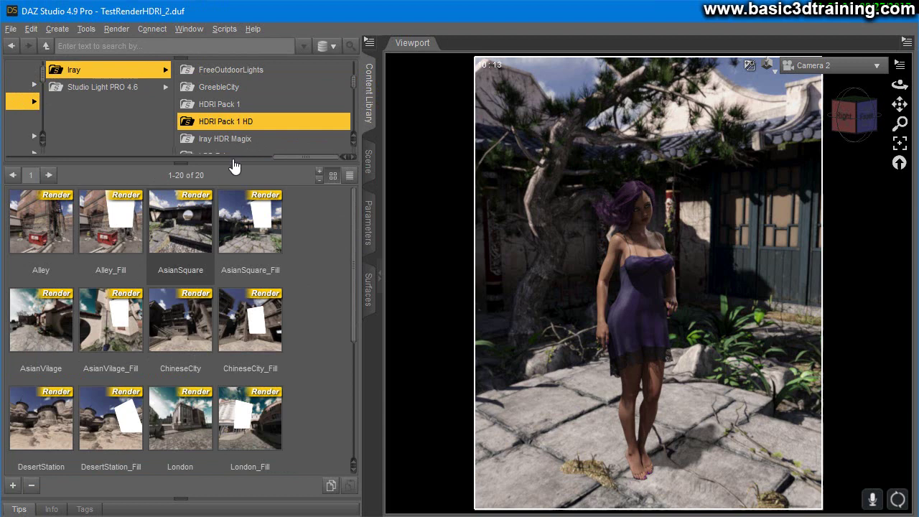
pyautogui.moveTo(233, 162); pyautogui.dragTo(107, 307)
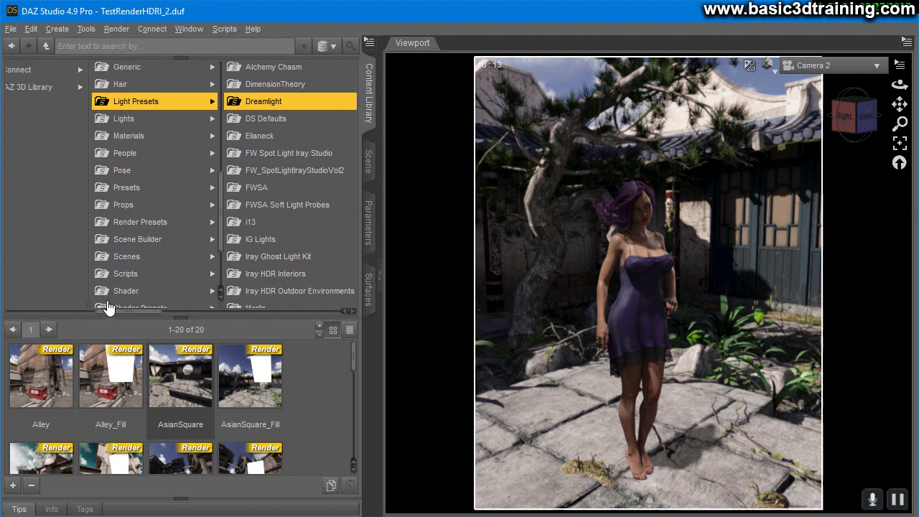
pyautogui.scroll(-1, 135, 240)
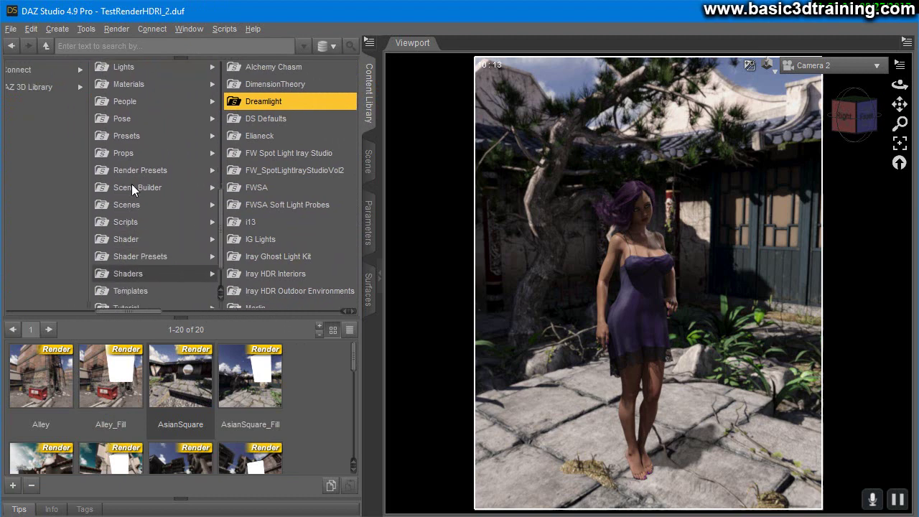
pyautogui.click(120, 153)
pyautogui.scroll(-10, 259, 193)
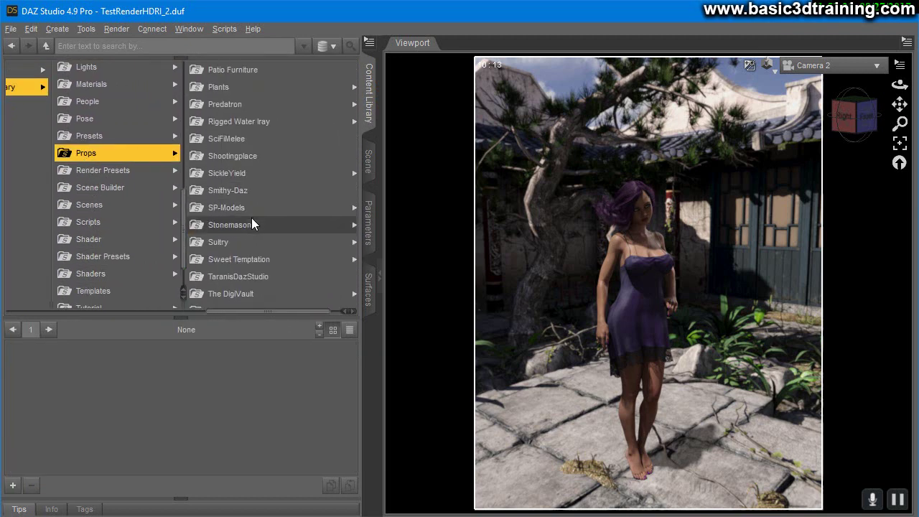
pyautogui.click(232, 224)
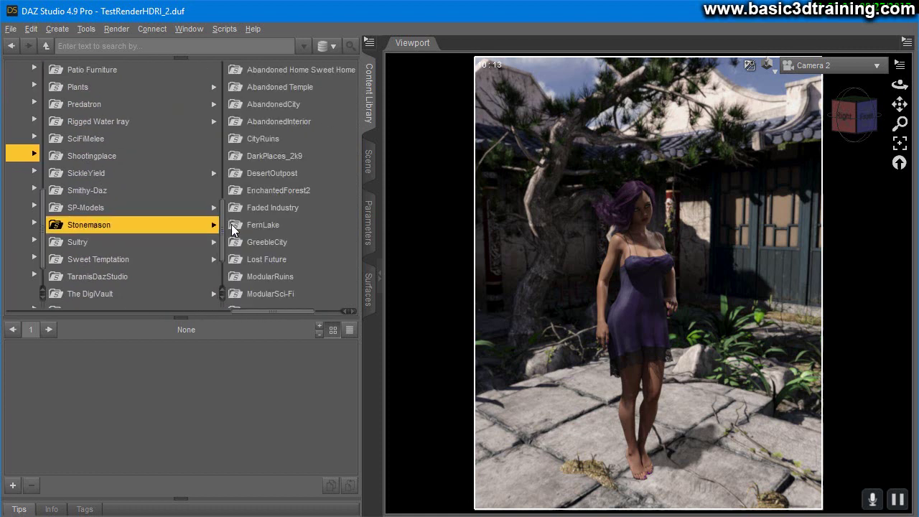
# Step: Load the Column prop from Stonemason's StreetsOfAsia3 folder into the scene
pyautogui.scroll(-1, 303, 238)
pyautogui.scroll(-1, 295, 252)
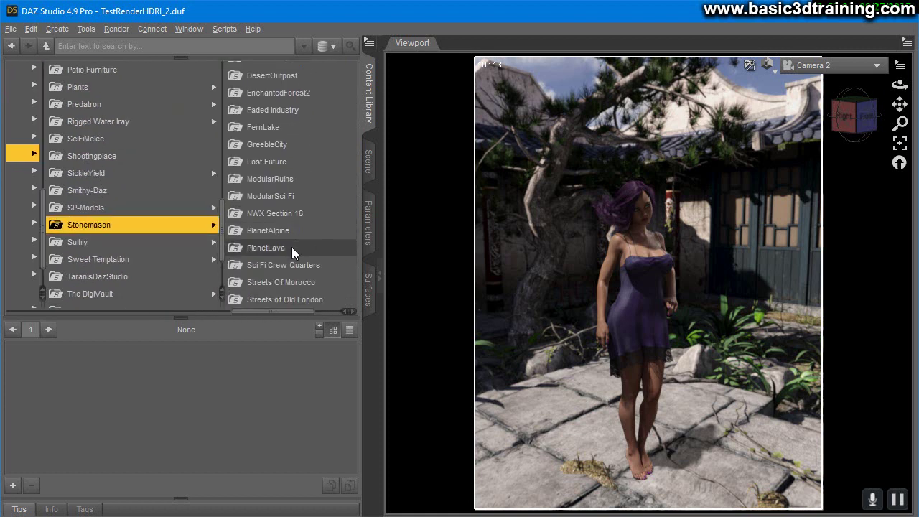
pyautogui.scroll(-2, 288, 237)
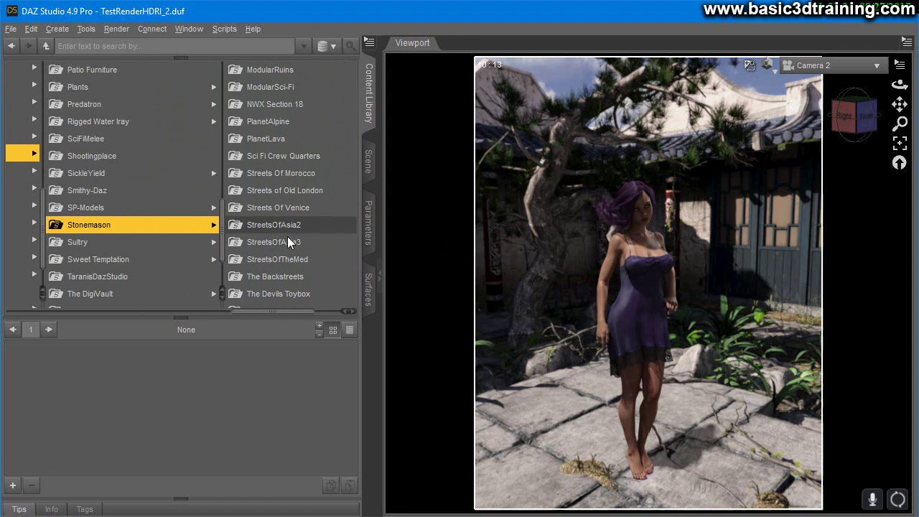
pyautogui.click(279, 244)
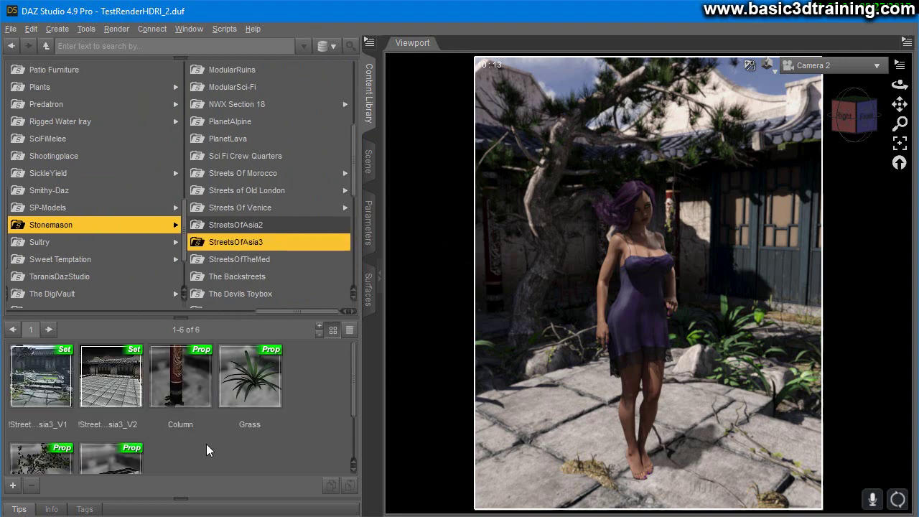
pyautogui.scroll(-1, 200, 451)
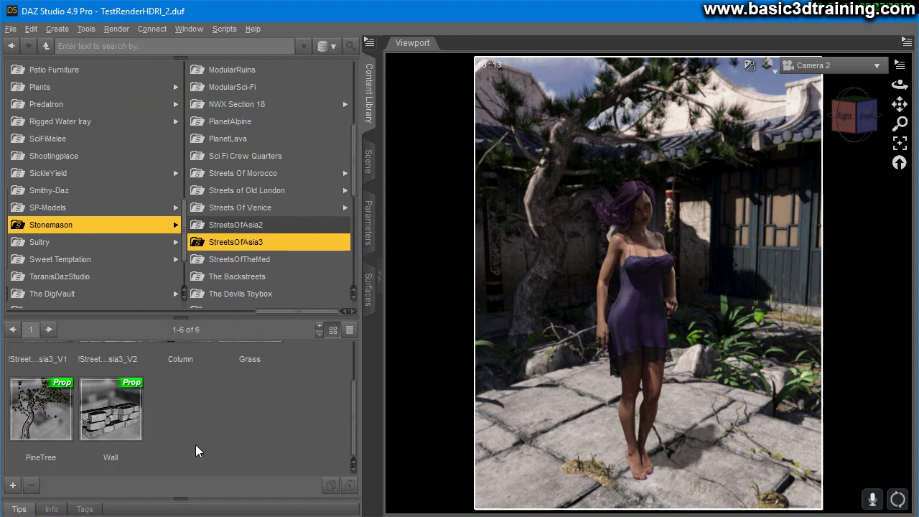
pyautogui.scroll(1, 190, 457)
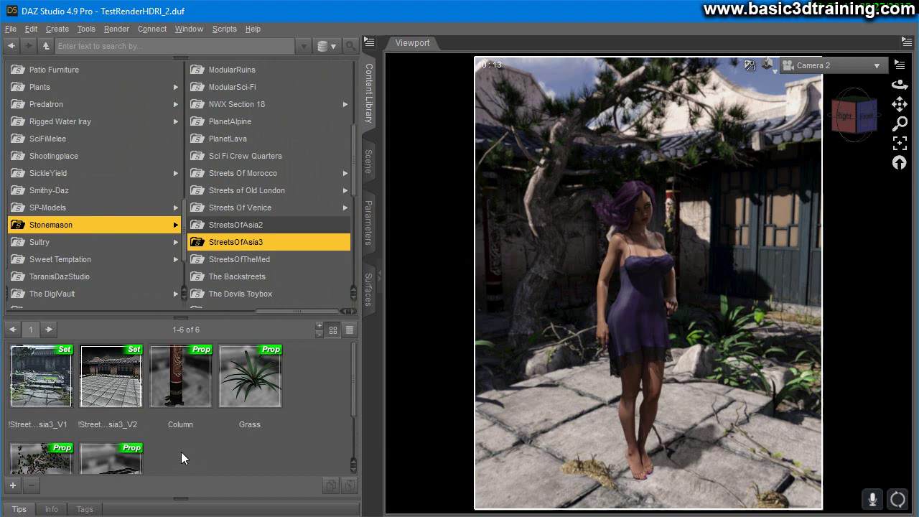
pyautogui.doubleClick(176, 390)
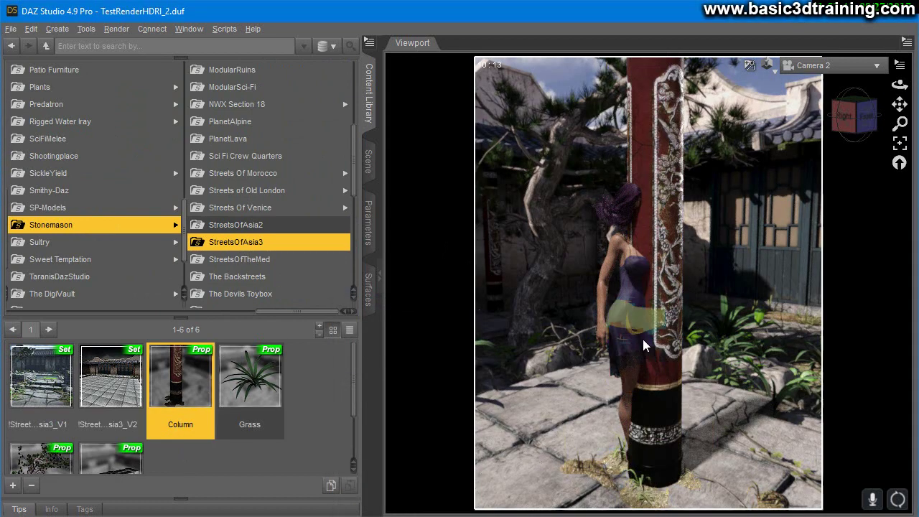
# Step: Move sp_Column with the Translate tool away from the figure so it stands beside her on the paving, clear of her body
pyautogui.click(369, 167)
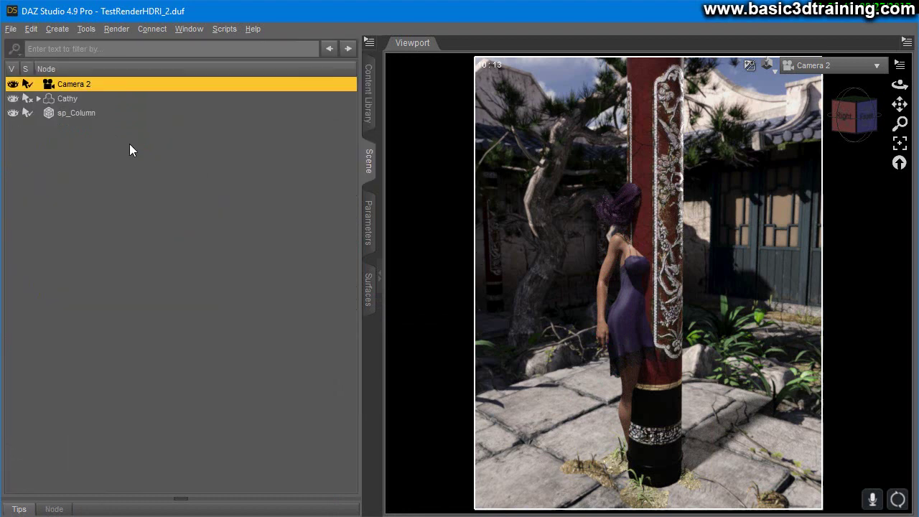
pyautogui.click(83, 119)
pyautogui.click(86, 28)
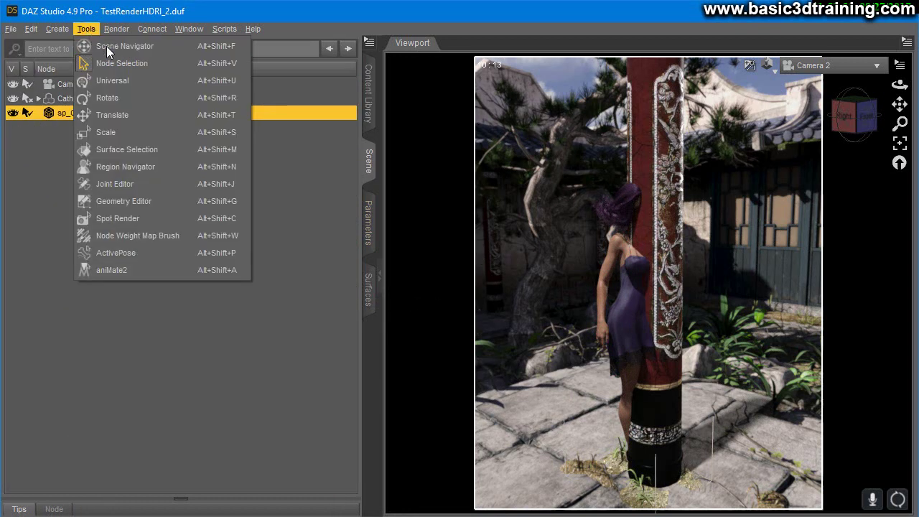
pyautogui.click(111, 114)
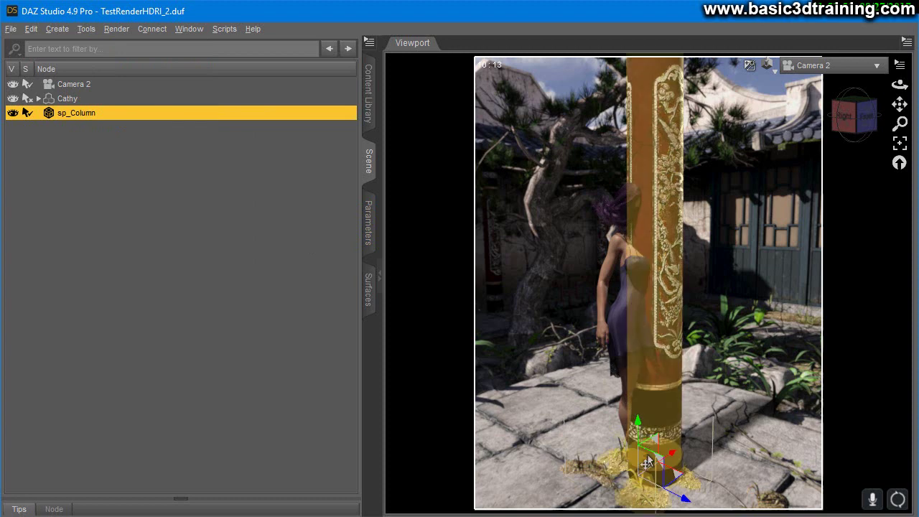
pyautogui.moveTo(647, 463)
pyautogui.mouseDown()
pyautogui.moveTo(636, 442)
pyautogui.moveTo(590, 412)
pyautogui.mouseUp()
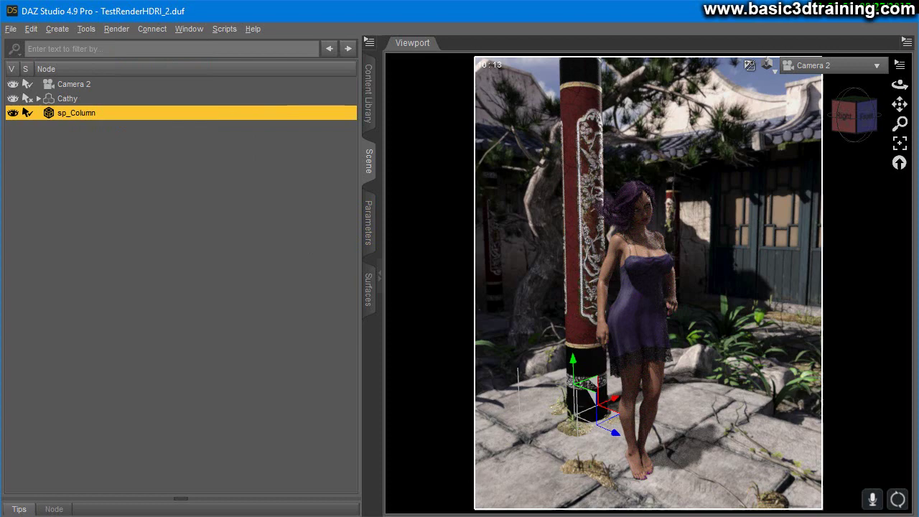
pyautogui.moveTo(612, 424)
pyautogui.mouseDown()
pyautogui.moveTo(580, 429)
pyautogui.moveTo(556, 448)
pyautogui.mouseUp()
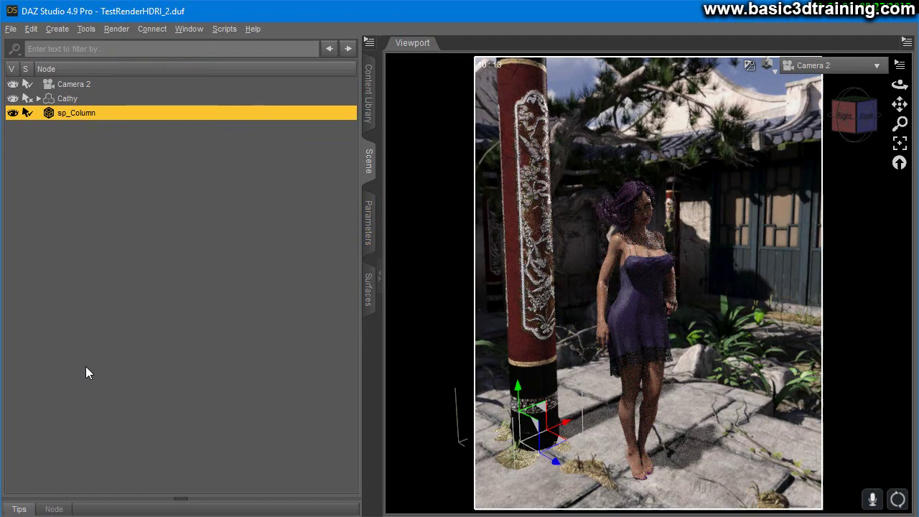